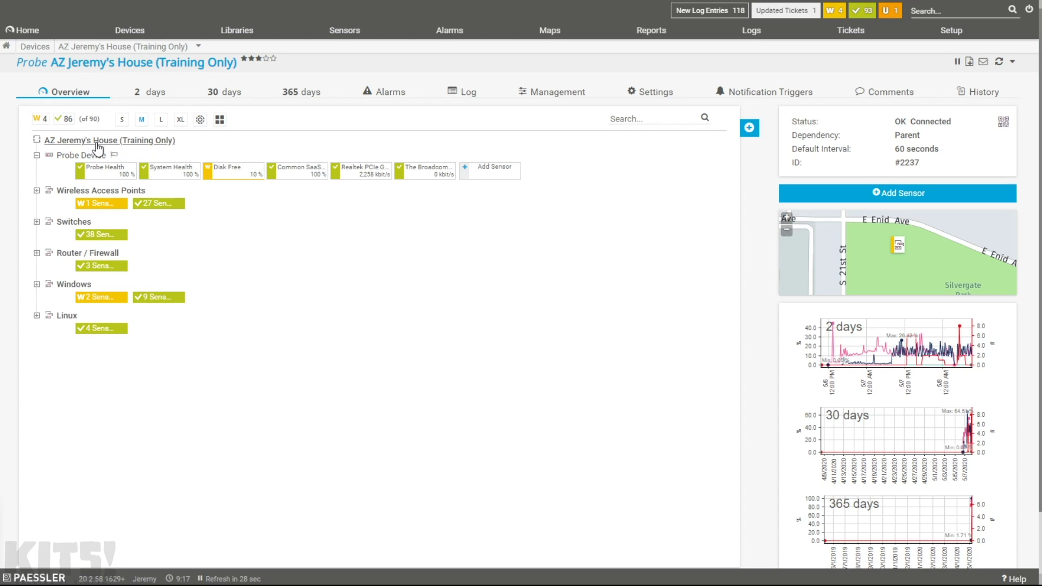
Step: Return to the full device tree, then expand and collapse the Wireless Access Points, Windows and Linux groups
click(42, 49)
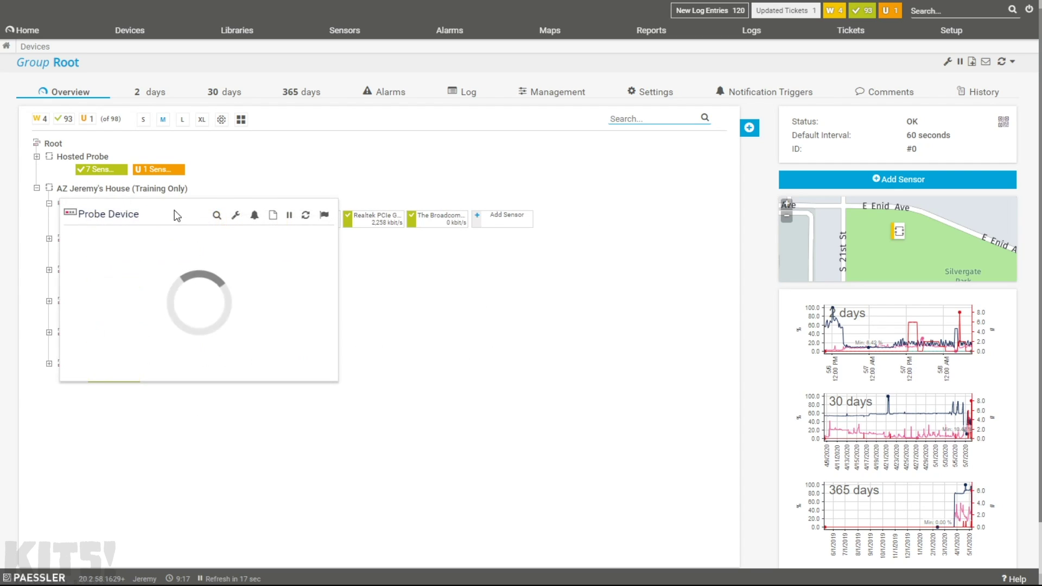
click(49, 239)
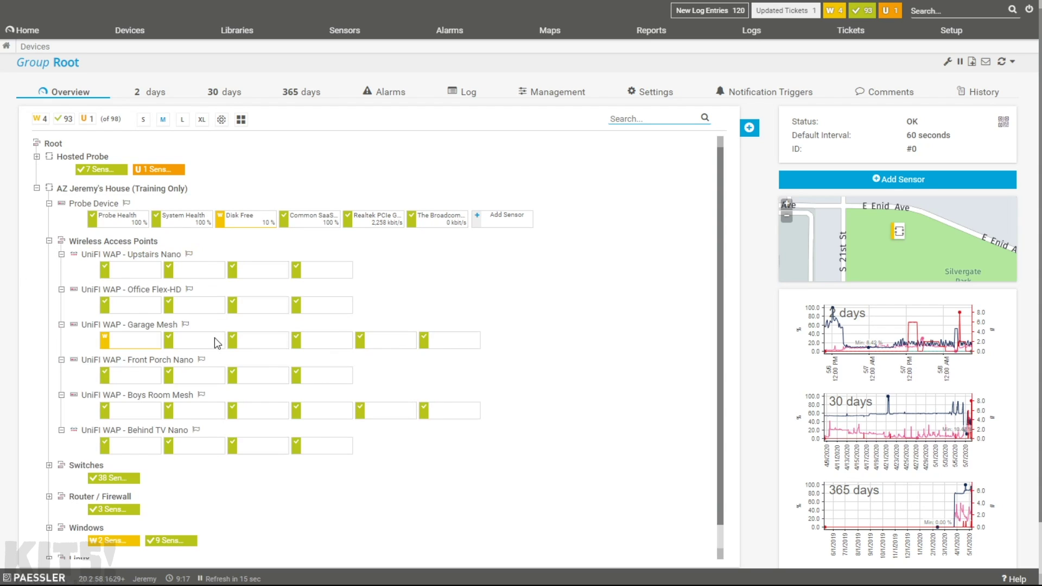
click(49, 240)
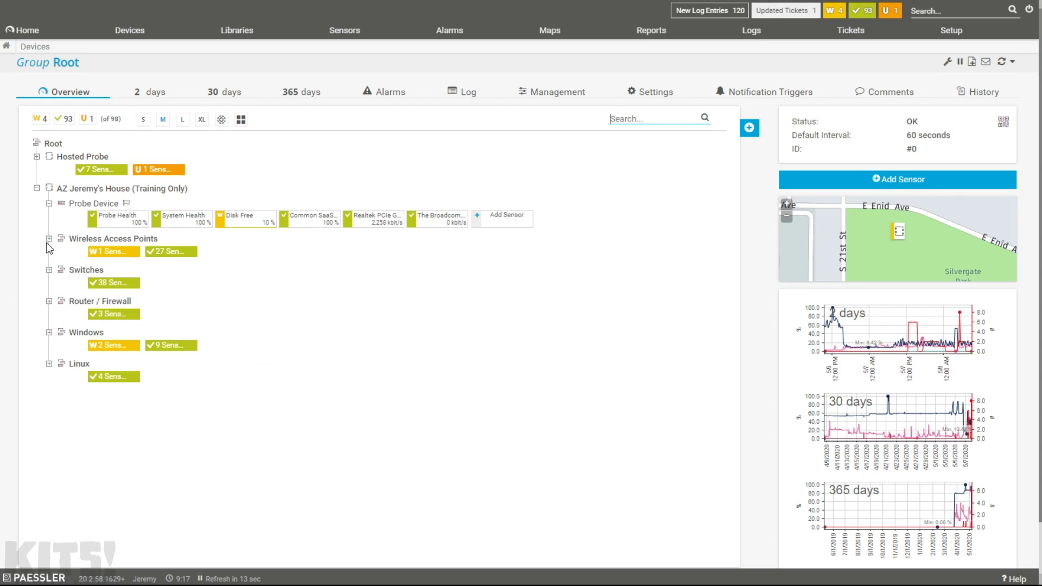
click(49, 332)
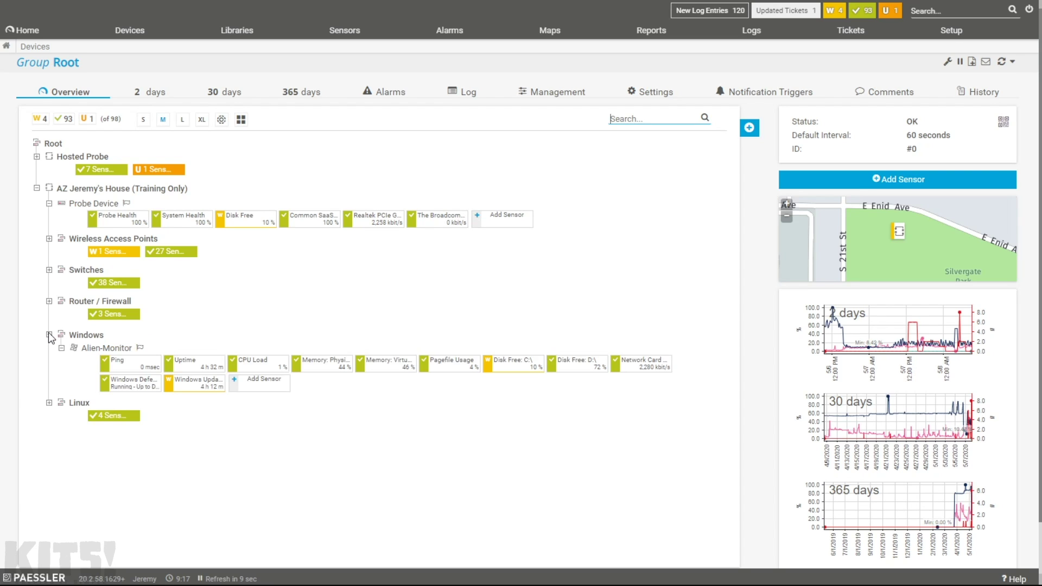
click(49, 334)
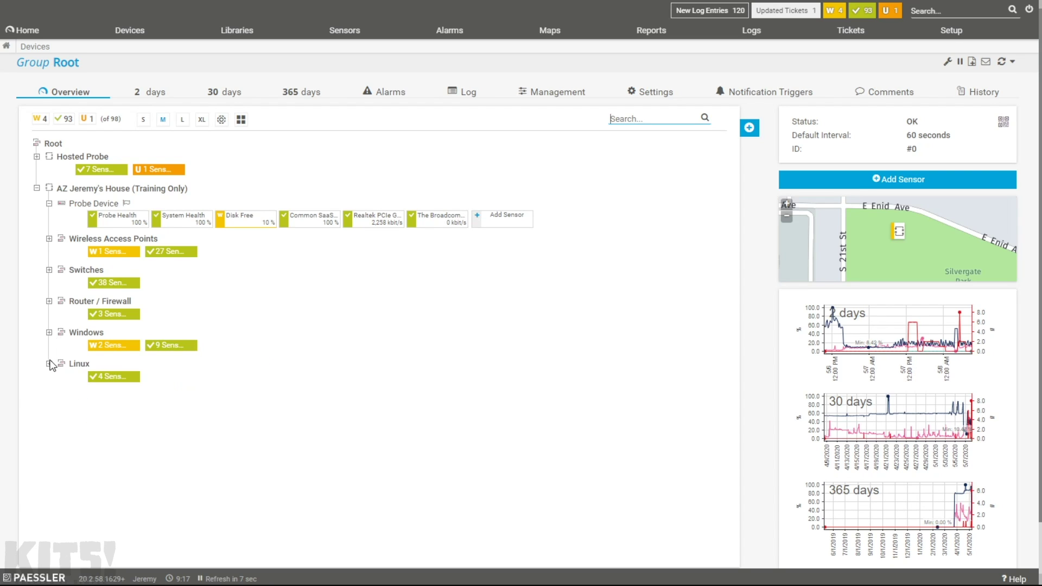
click(49, 364)
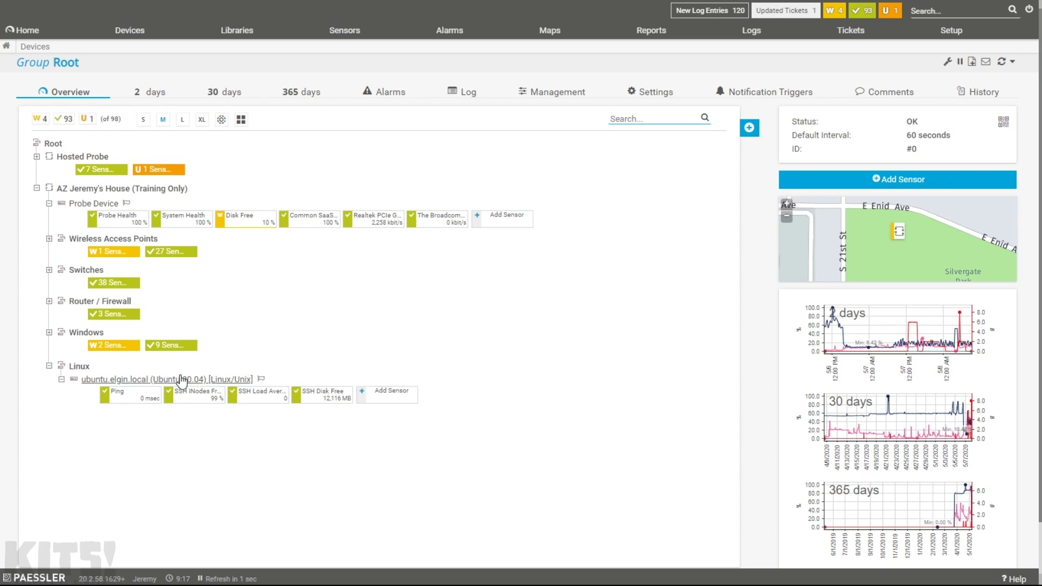
click(48, 367)
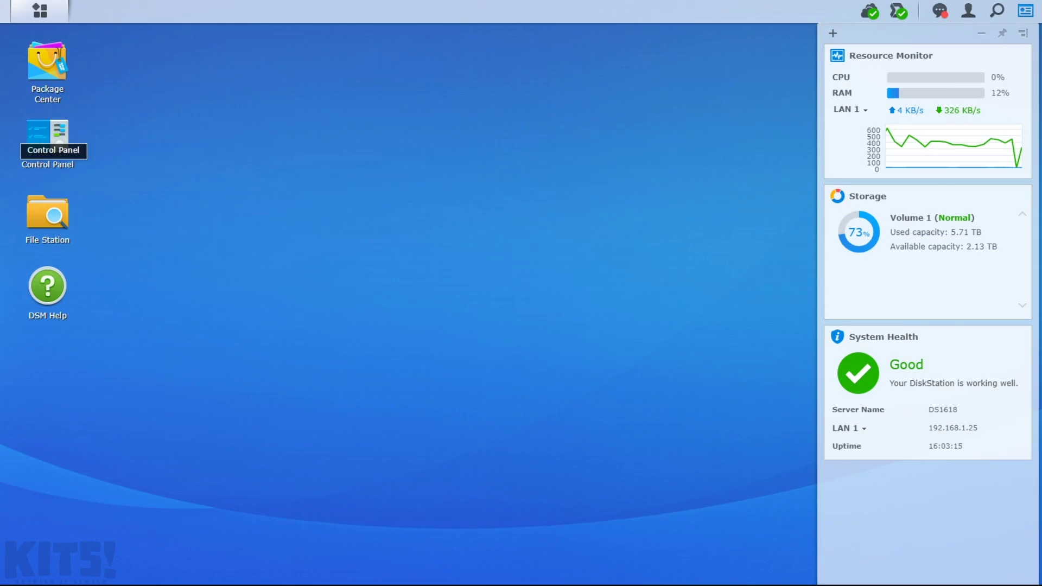
Step: Enable the SNMP service under DSM Terminal & SNMP, copy the community string, and apply
click(58, 138)
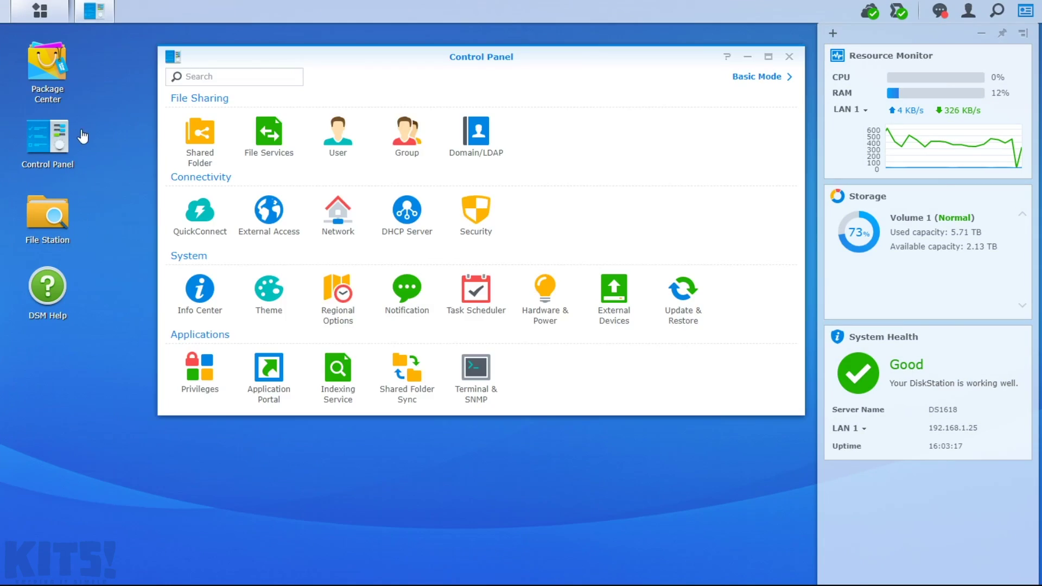
click(475, 385)
click(405, 77)
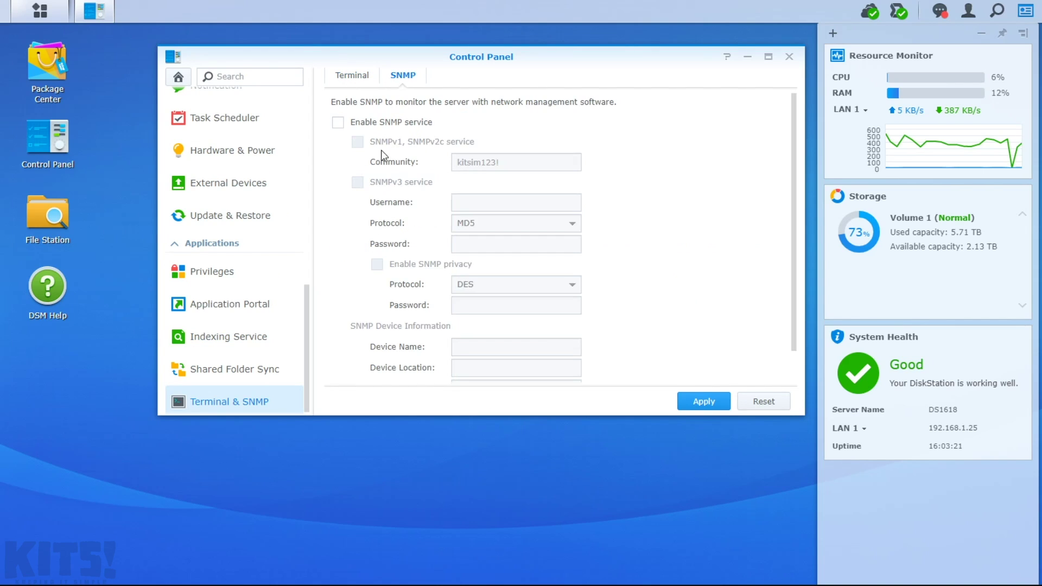
click(338, 123)
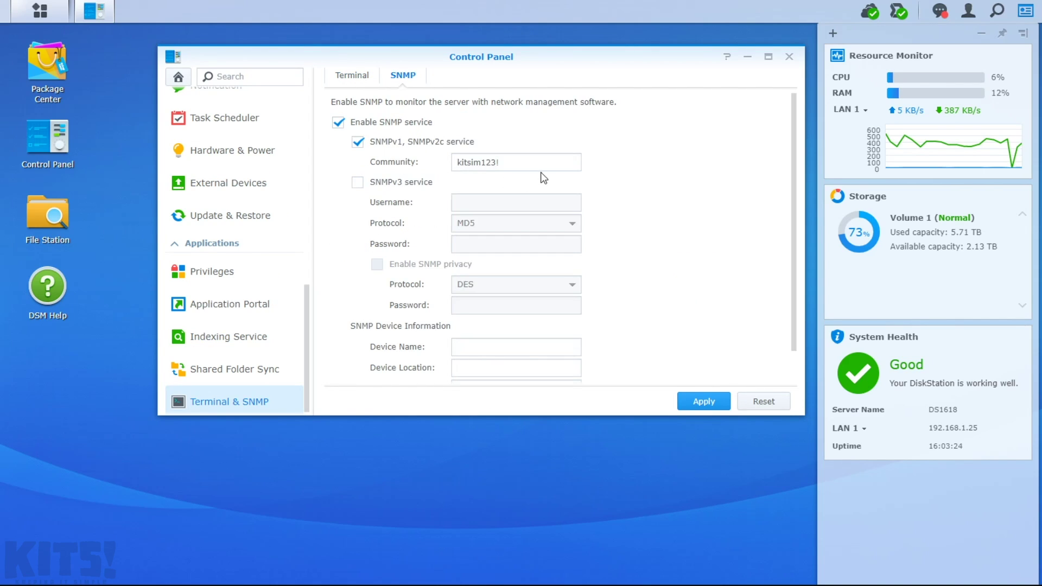
drag(519, 163, 434, 170)
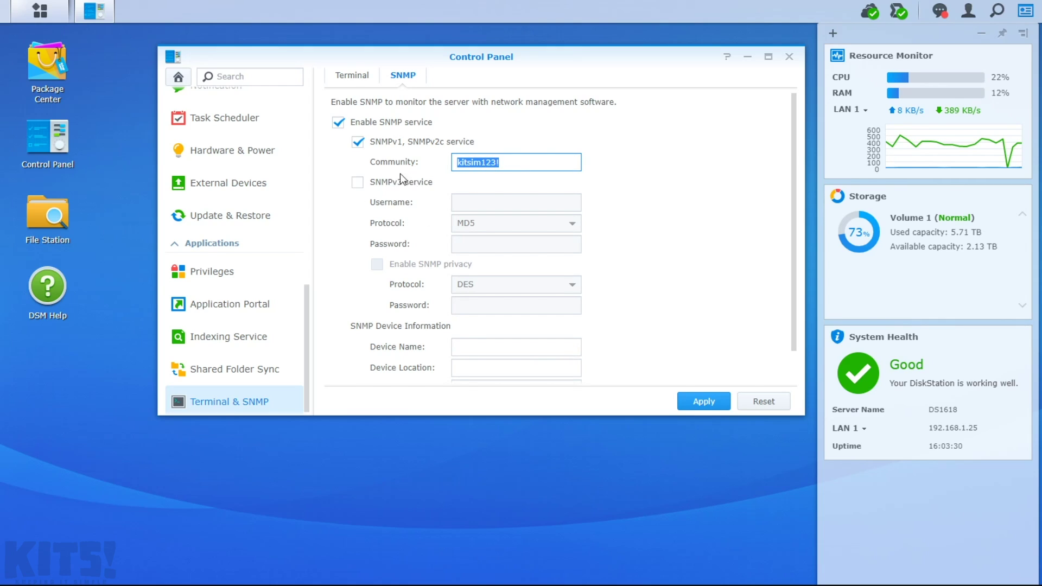
click(705, 402)
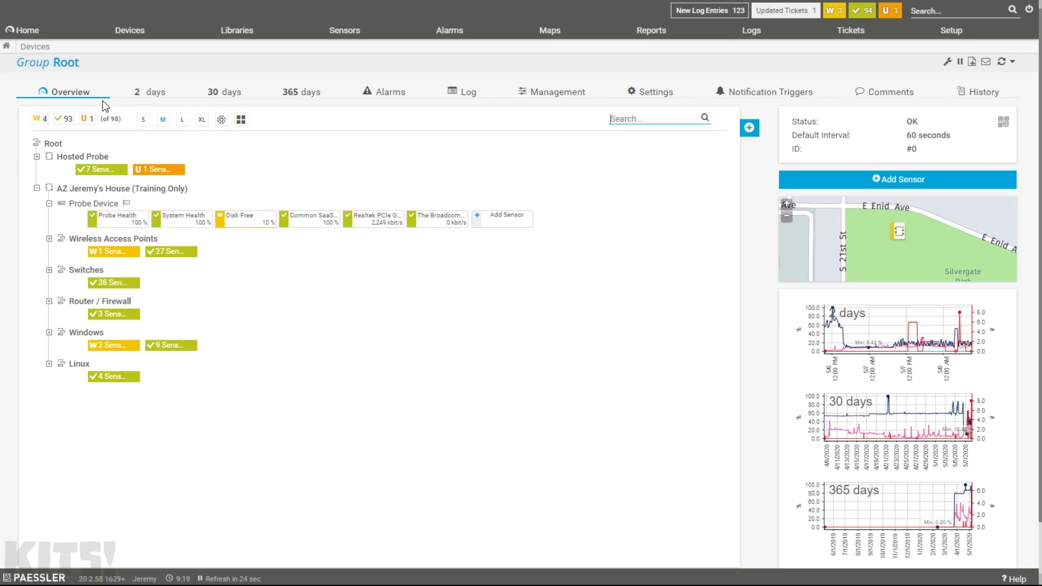
Step: Add a group named 'NAS Devices' under the home probe
right_click(64, 188)
click(134, 245)
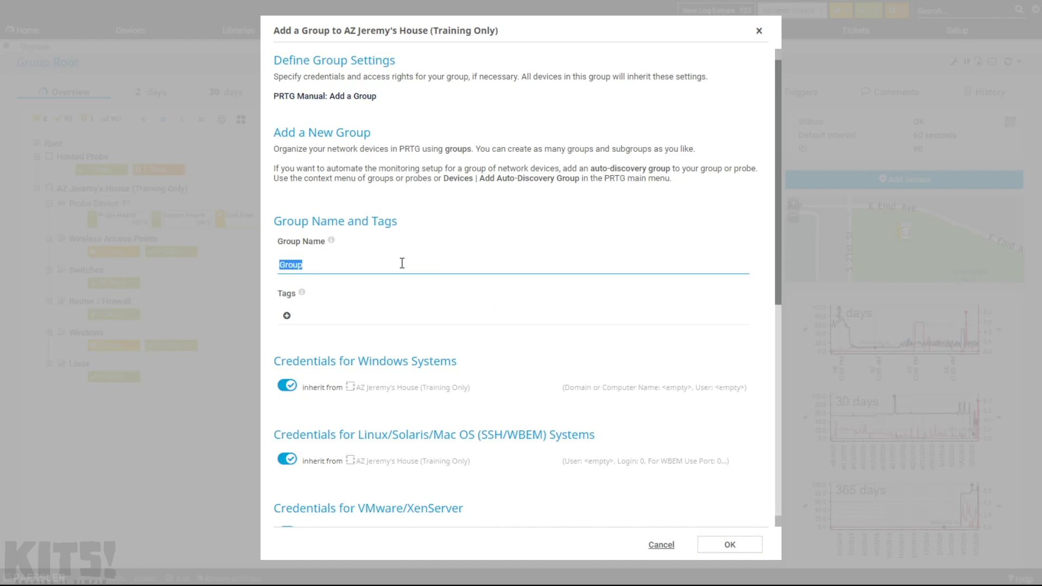
text(NAD)
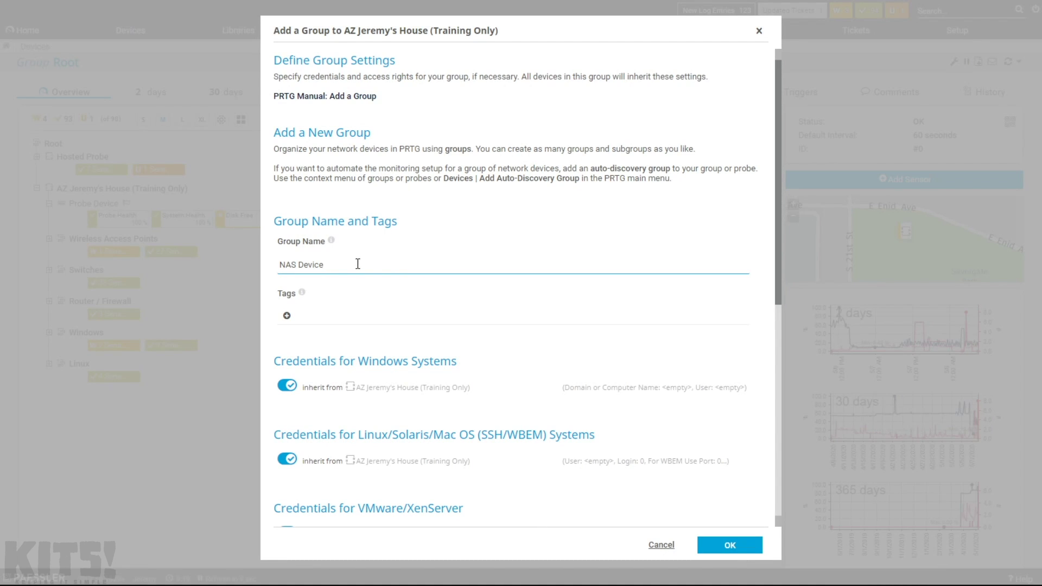
scroll(393, 290, down, 4)
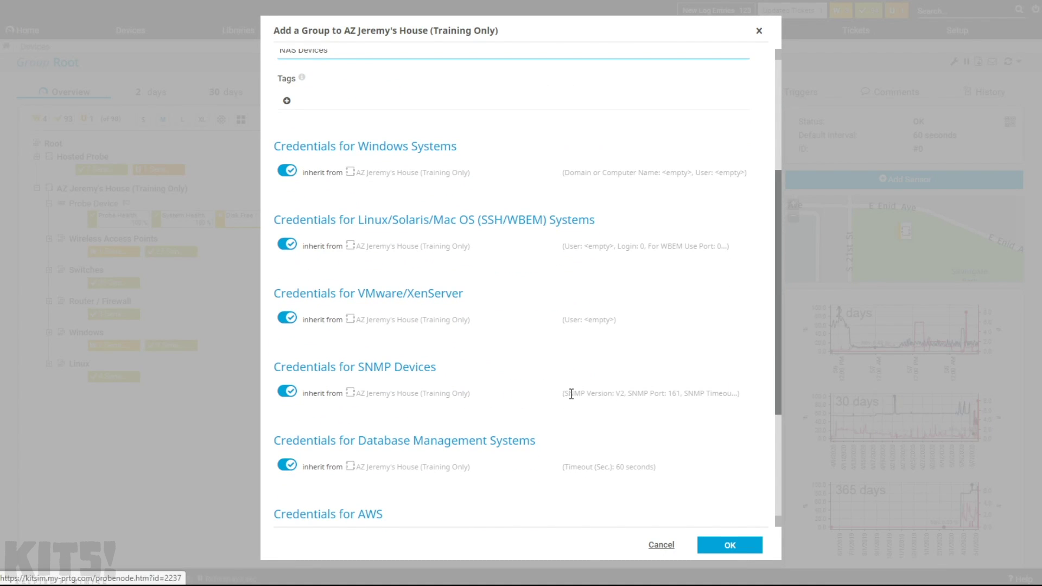
click(728, 546)
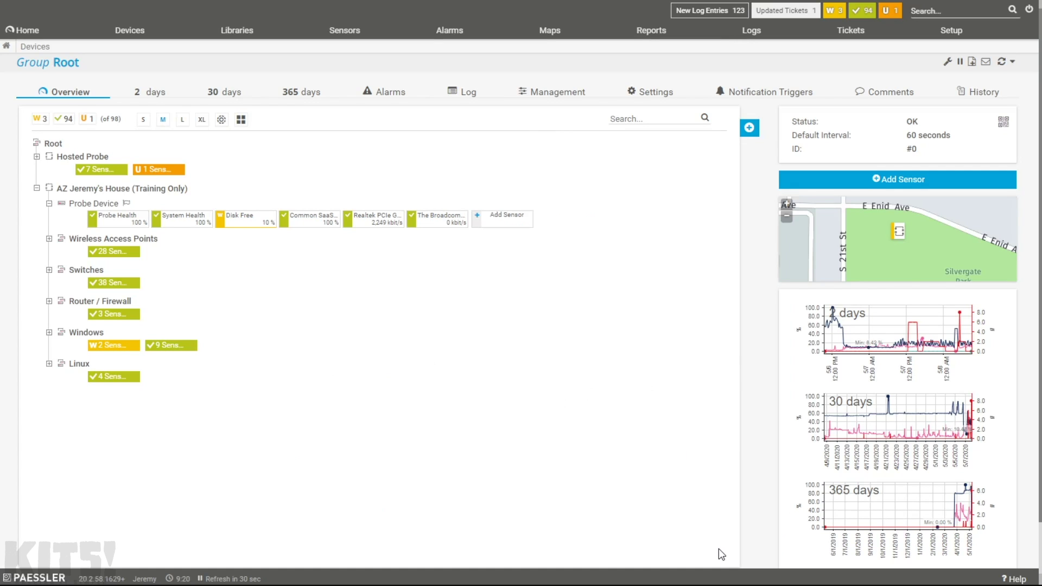
Step: Add device 'Primary Synology DS1618+' with IPv4 address 192.168.1.25 to NAS Devices
click(146, 405)
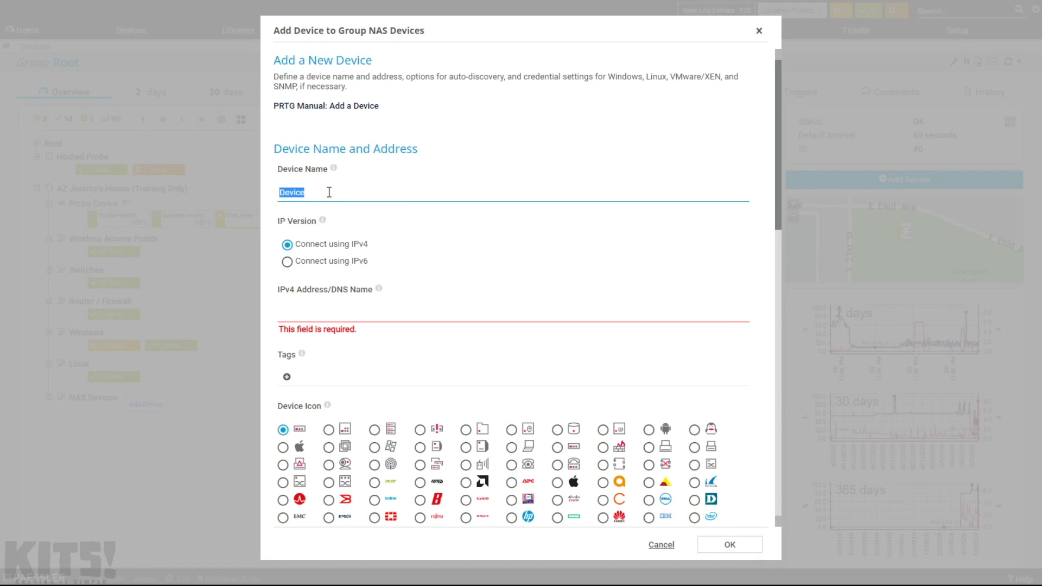
text(Primary Synology DS1618+)
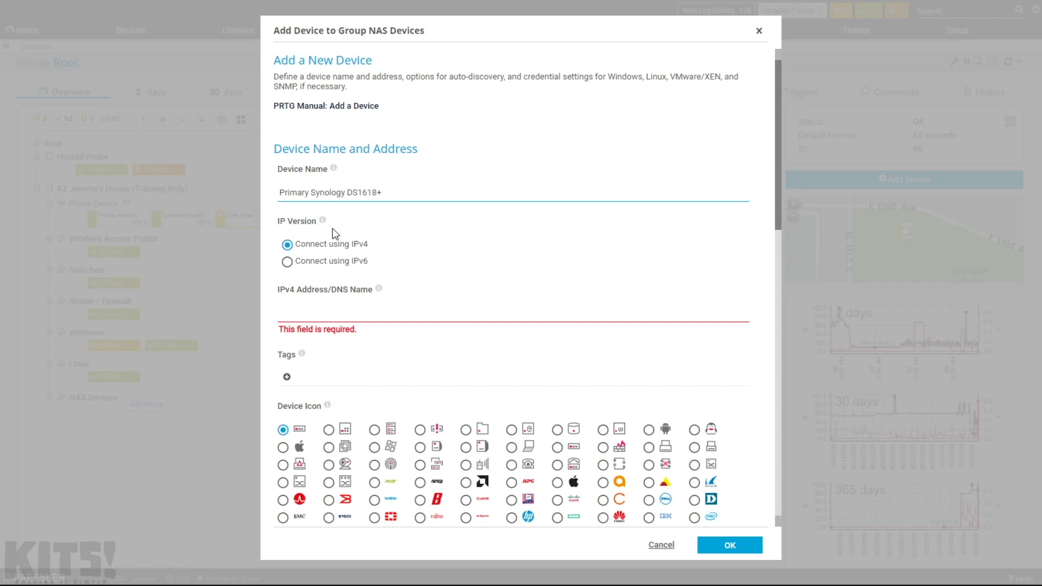
click(300, 308)
text(192.168.1.25)
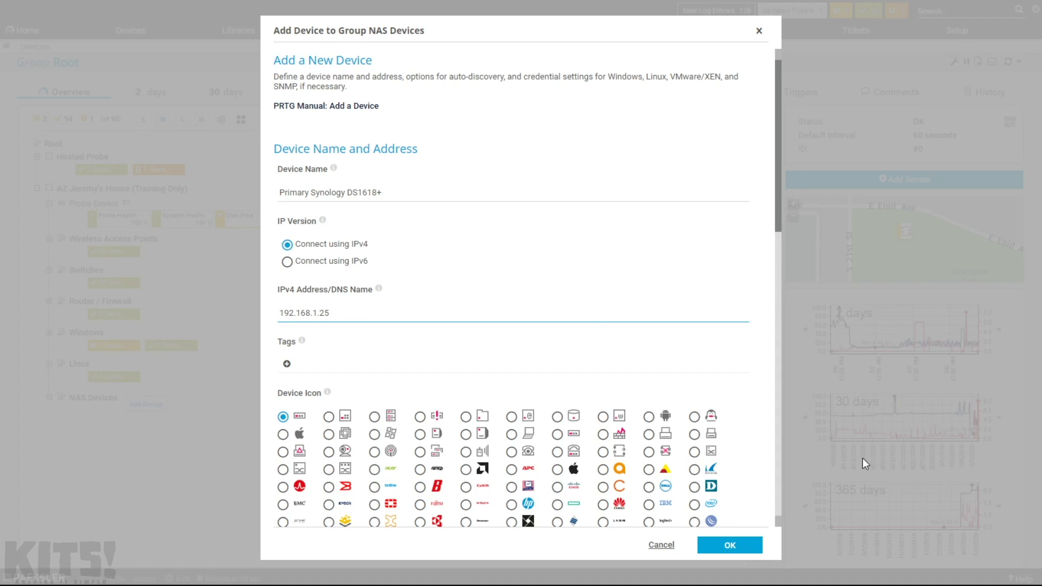
click(737, 547)
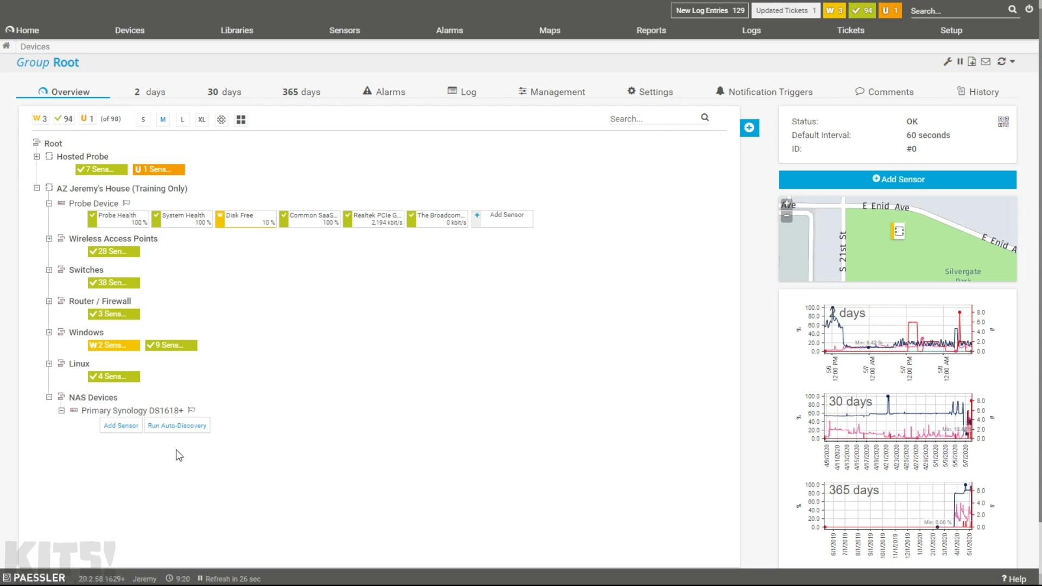
Step: Add an SNMP Synology System Health sensor to the device, keeping the default name and tags
click(124, 428)
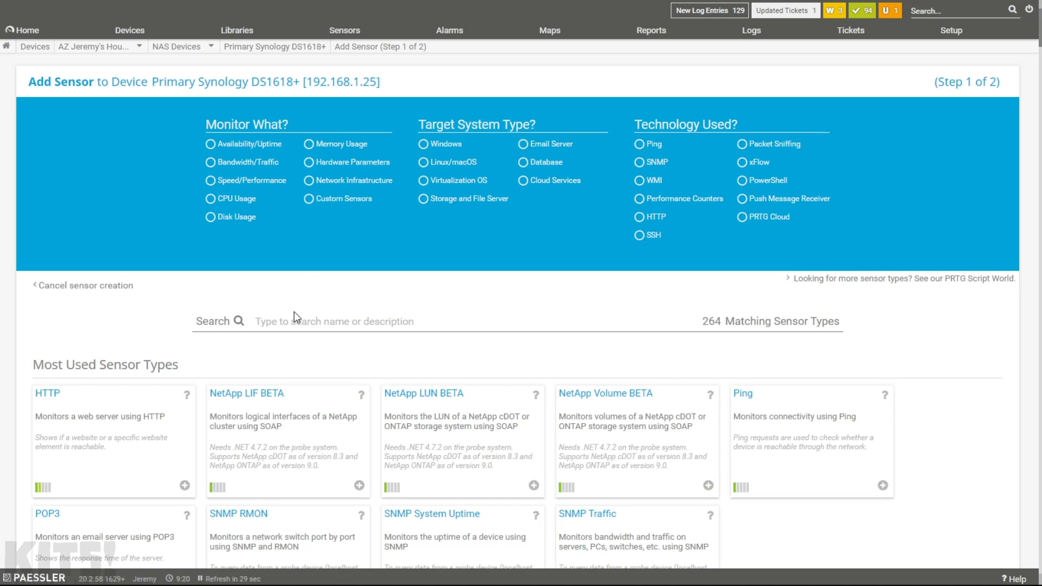
click(295, 320)
text(syno)
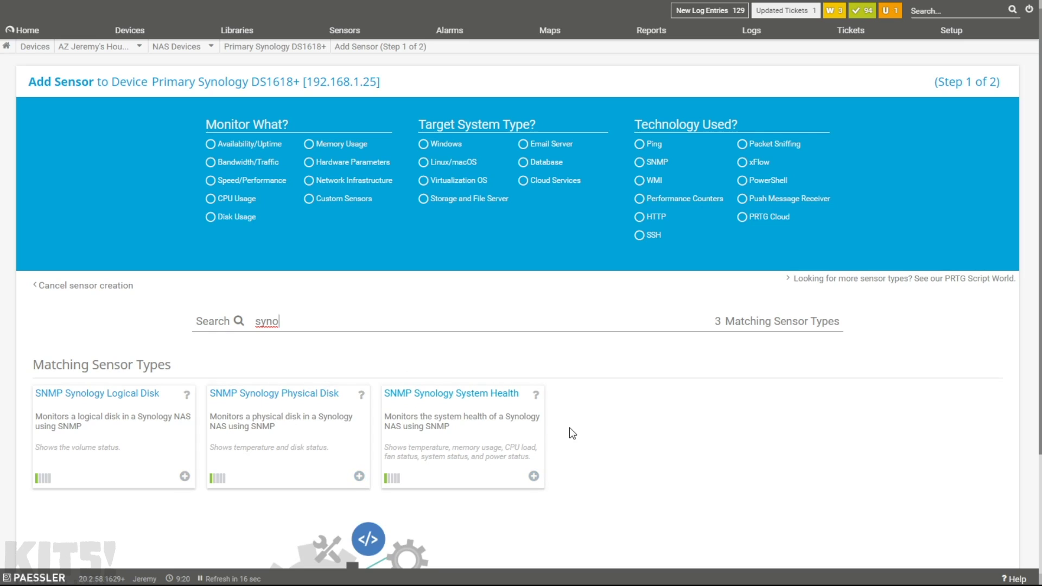
click(515, 434)
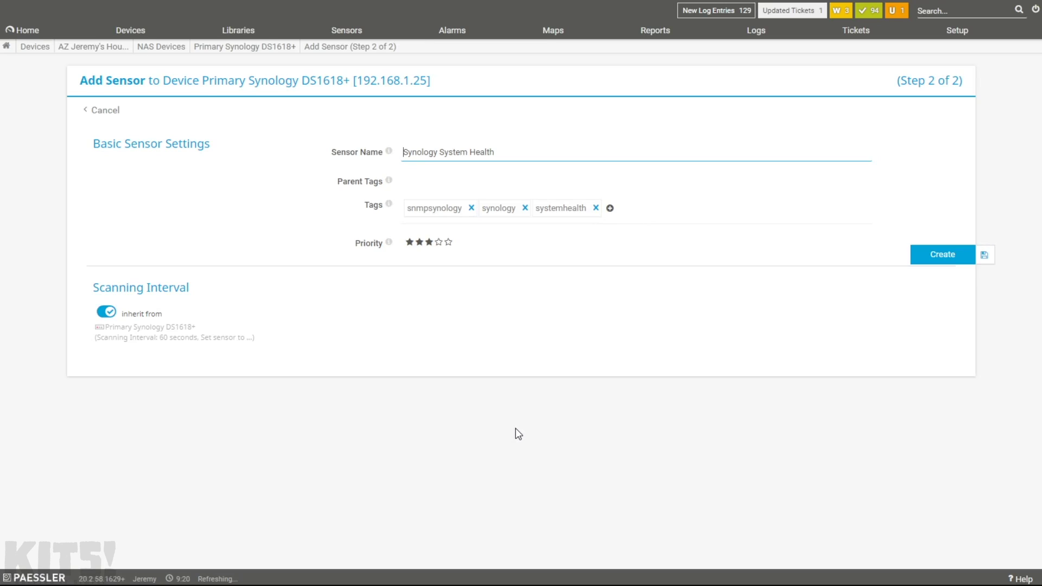
click(942, 258)
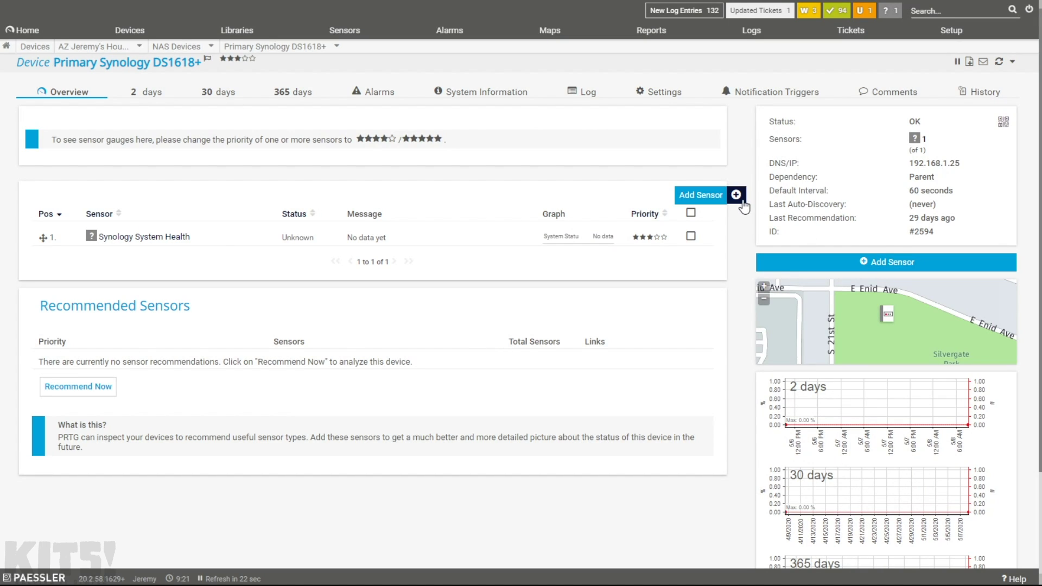
Step: Add SNMP Synology Physical Disk sensors for all five drives
click(722, 204)
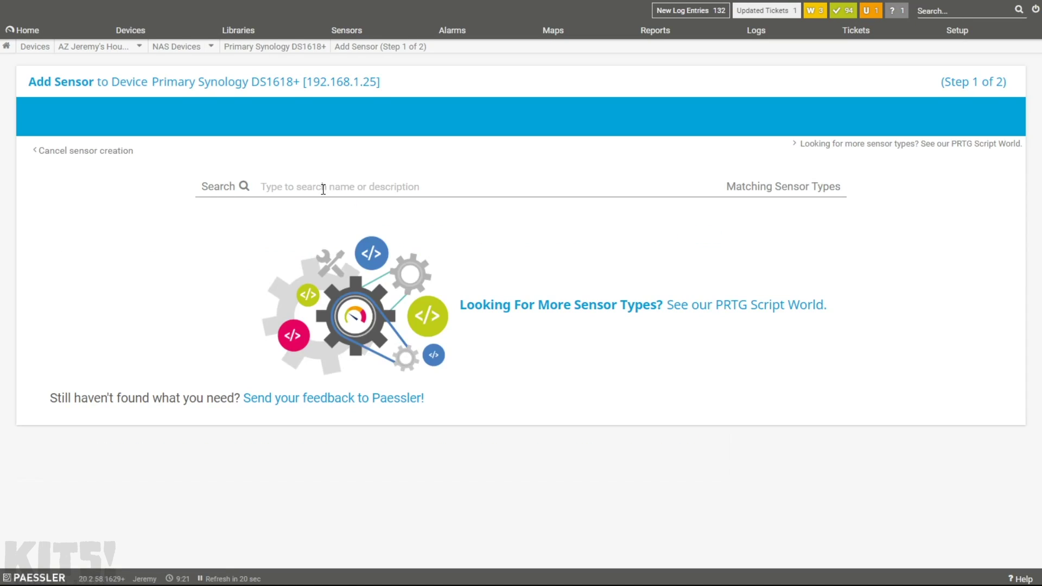
text(syn)
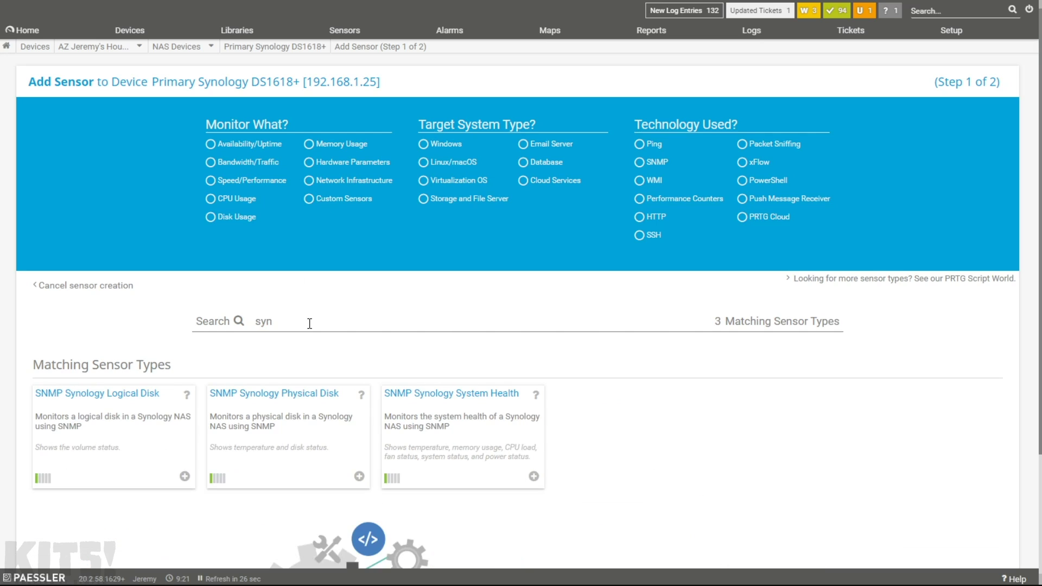
click(306, 419)
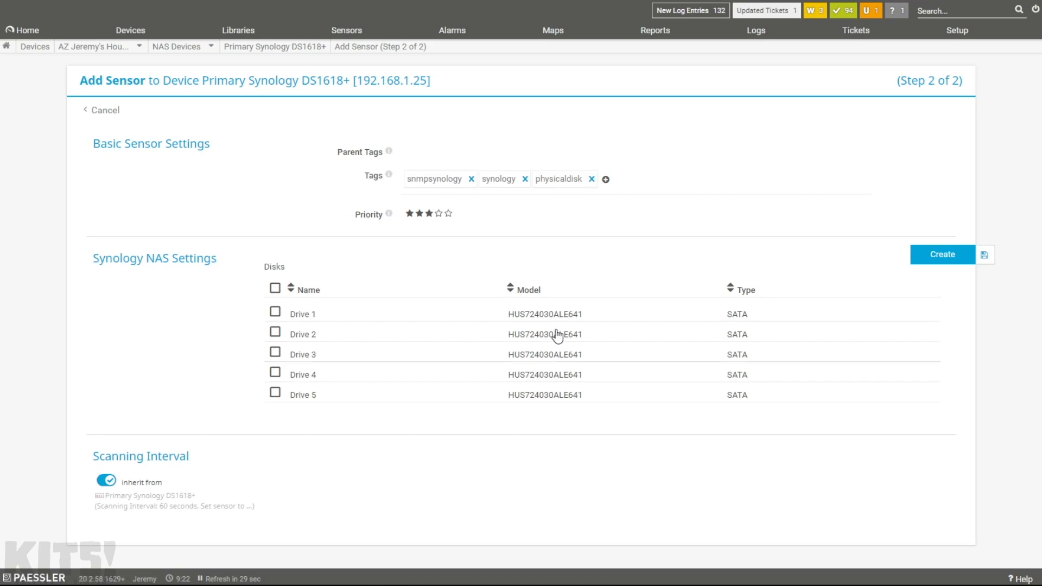
click(275, 289)
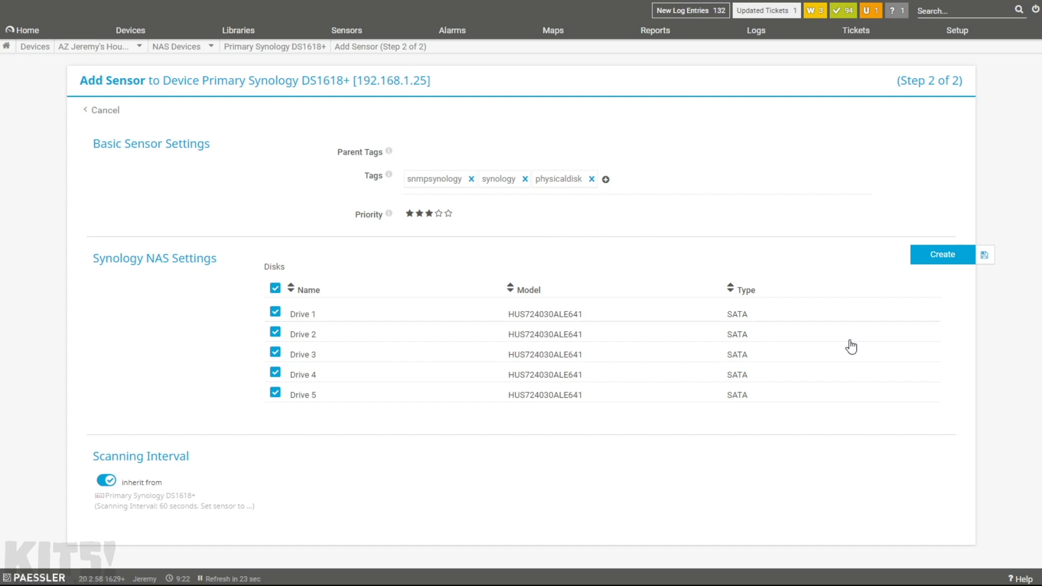
click(922, 259)
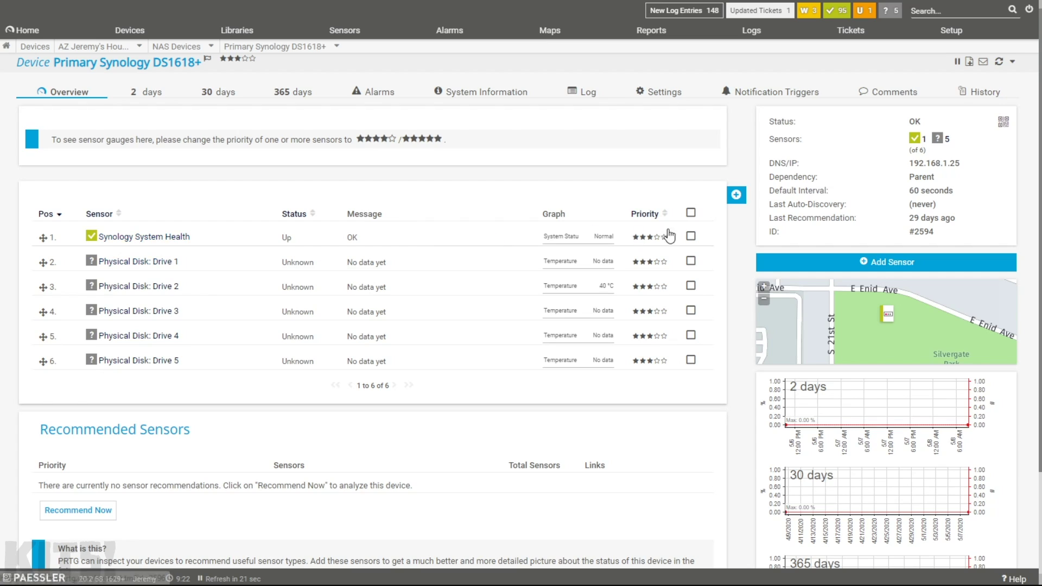
Step: Rescan all six sensors, then check System Health live data: 50 °C, 42% memory free, 187% CPU load
click(692, 213)
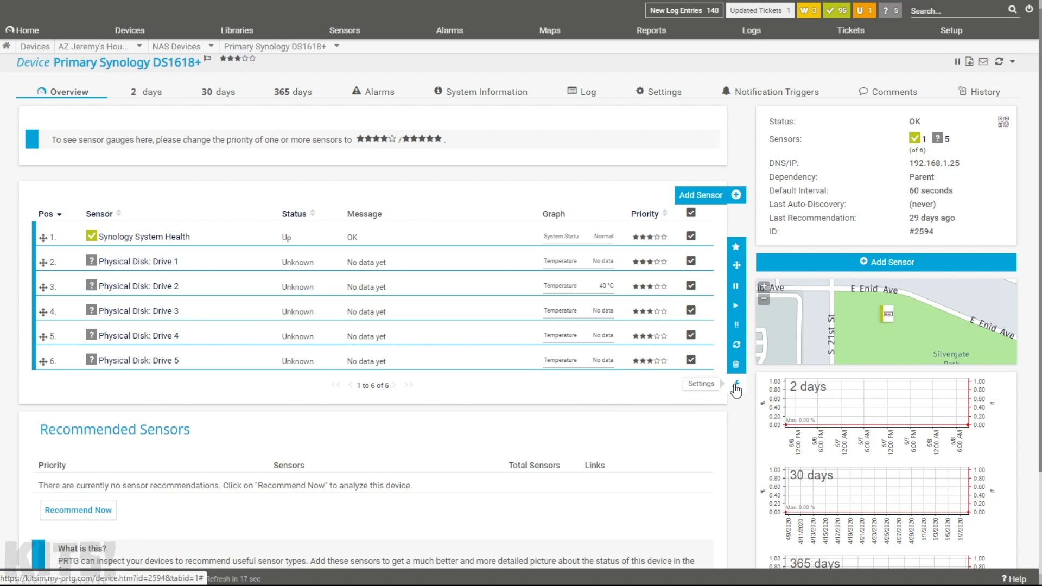
click(734, 348)
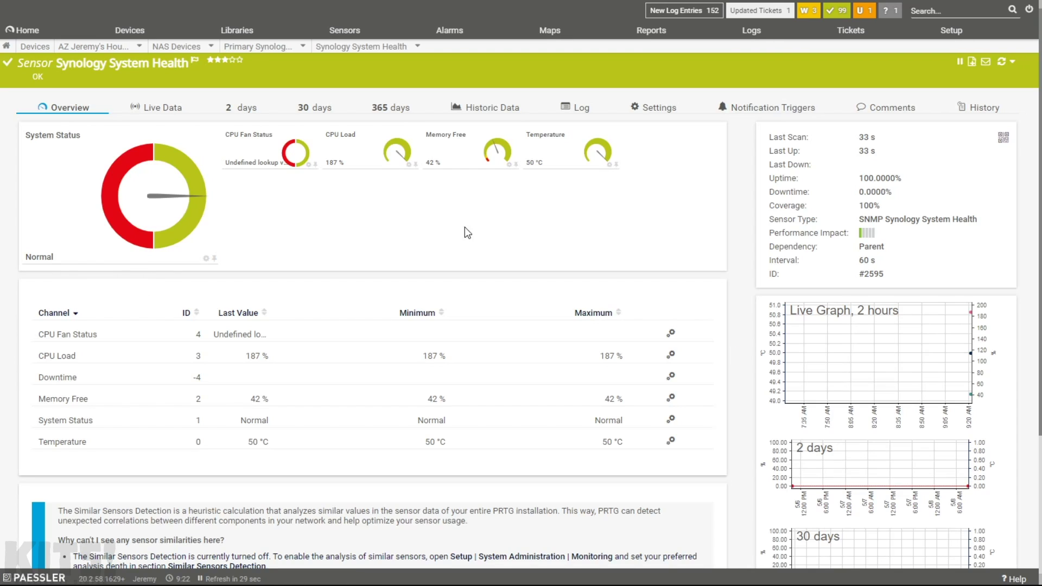
click(900, 376)
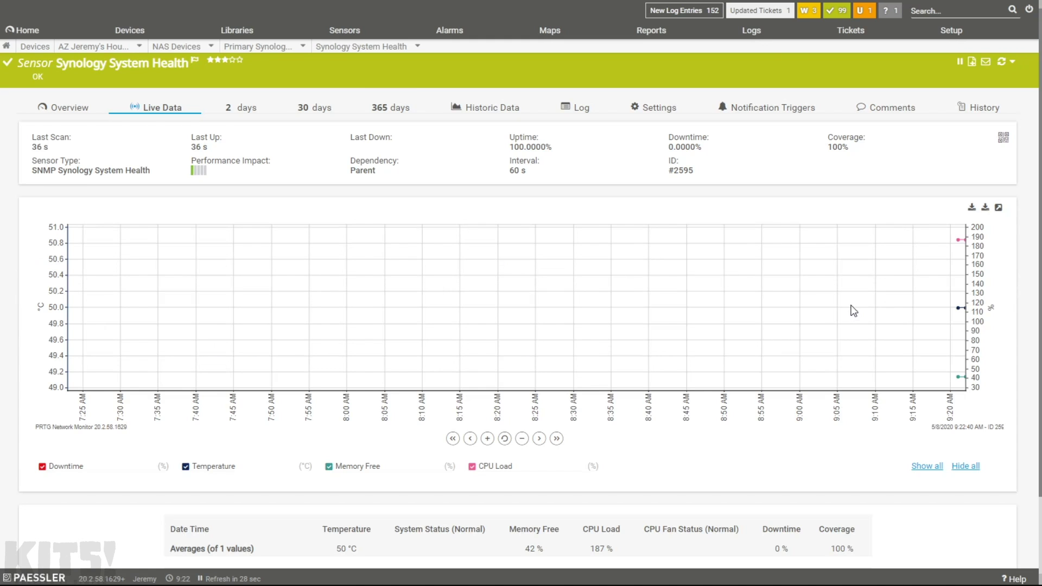
scroll(849, 306, down, 2)
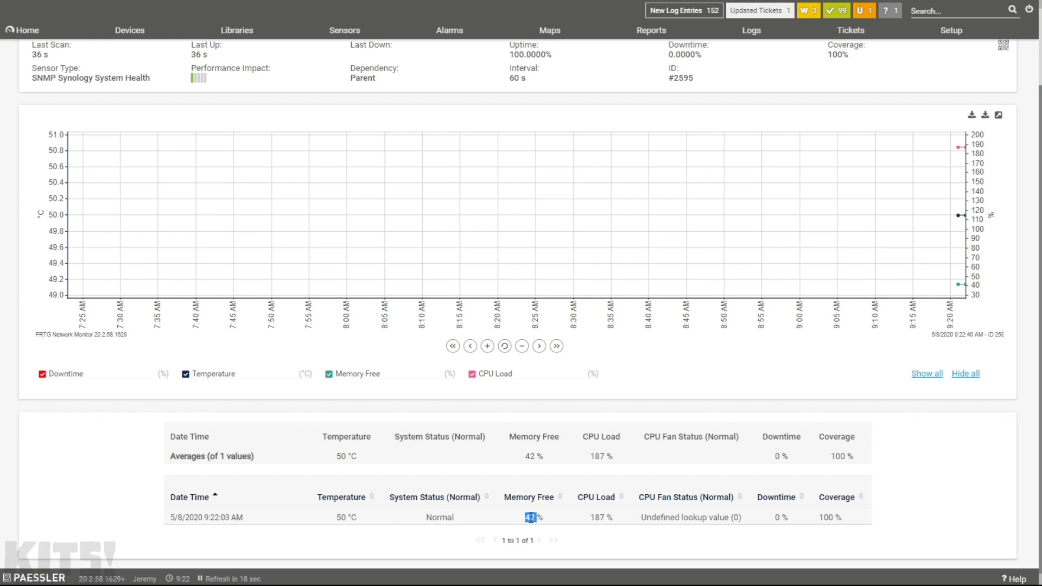
drag(601, 517, 606, 517)
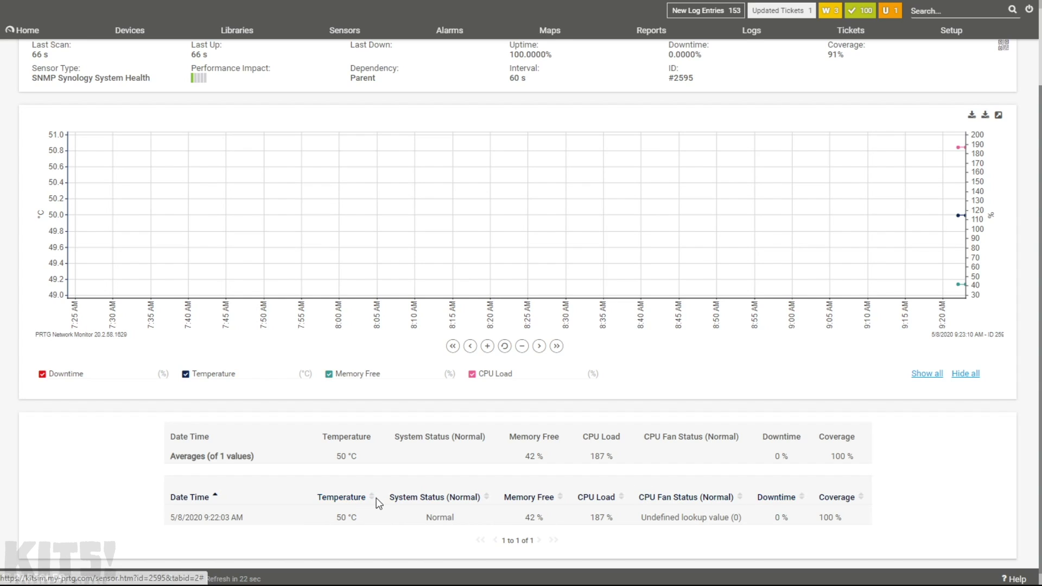
scroll(377, 498, up, 2)
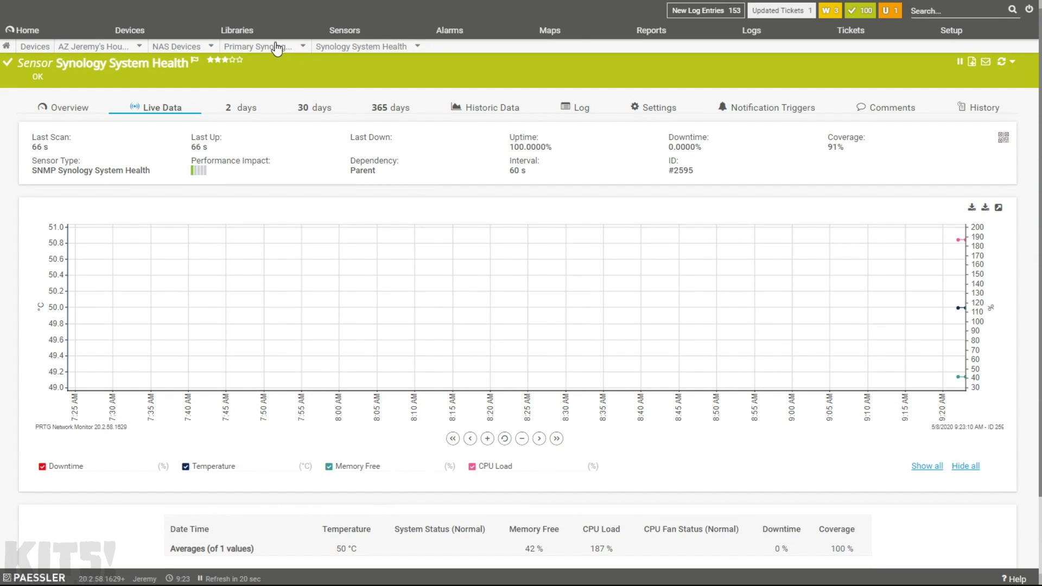
Step: Go back to the device and check Physical Disk: Drive 1 live readings of 39–40 °C
mouse_move(275, 49)
click(287, 96)
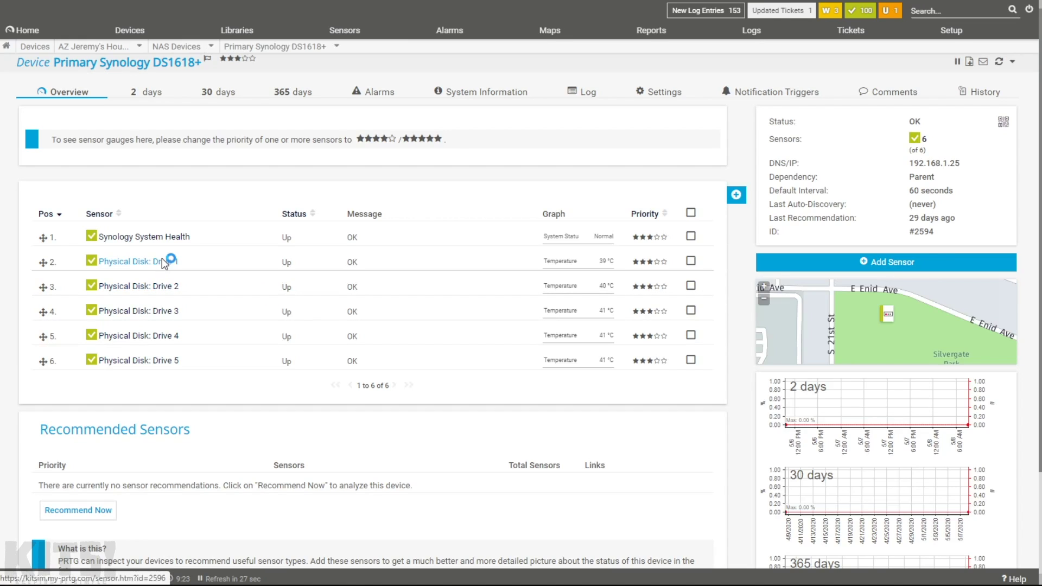
click(163, 262)
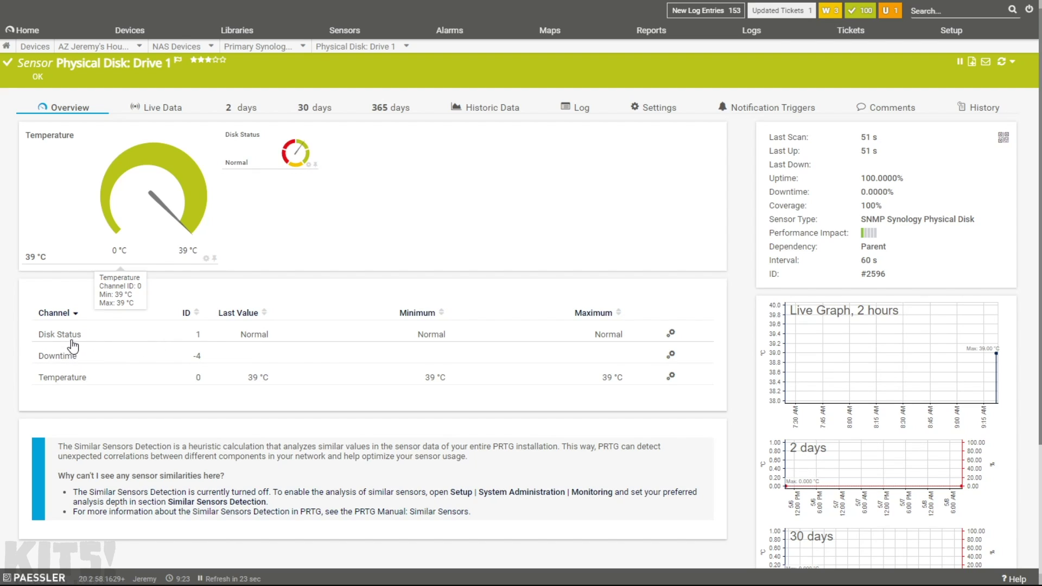
click(931, 360)
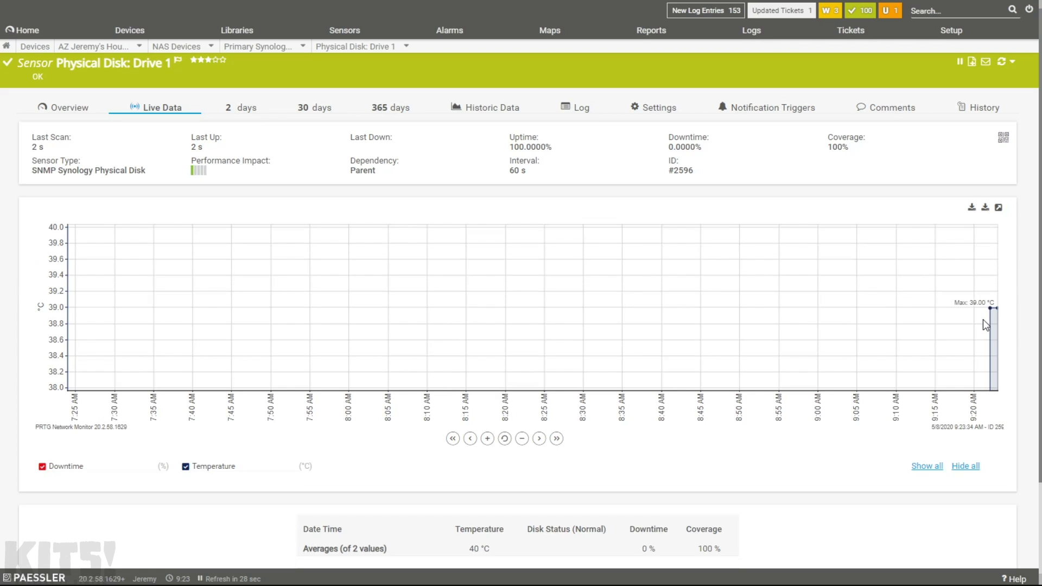
scroll(578, 320, down, 2)
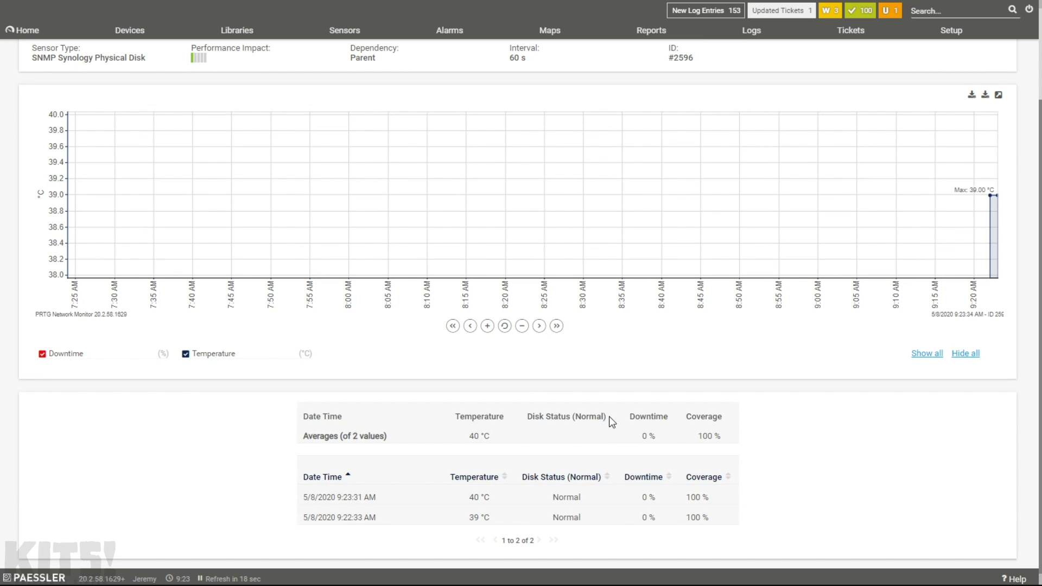
scroll(598, 386, up, 2)
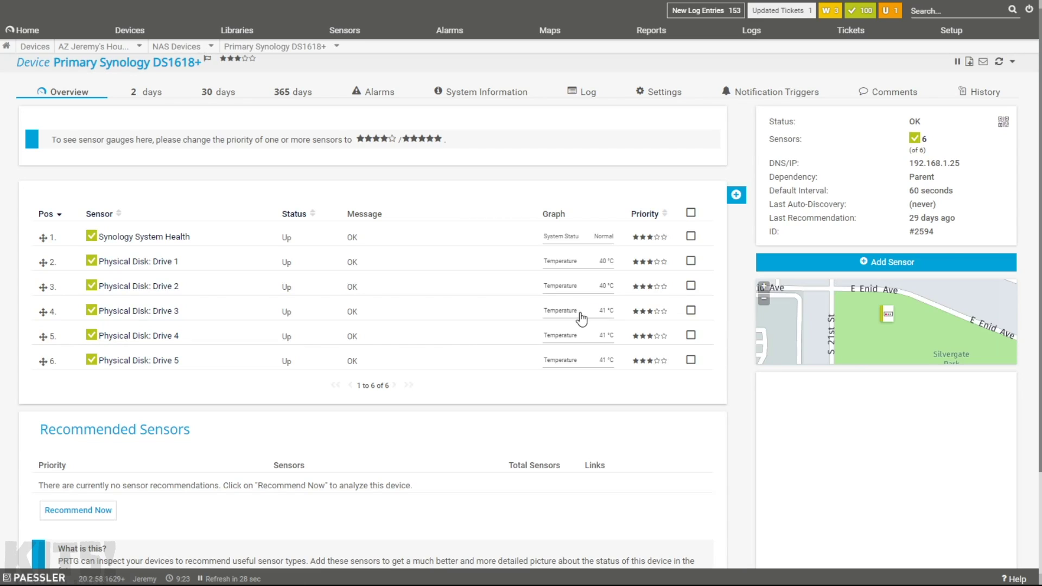
Step: Add an SNMP Synology Logical Disk sensor for Volume 1 and scan it immediately
click(735, 194)
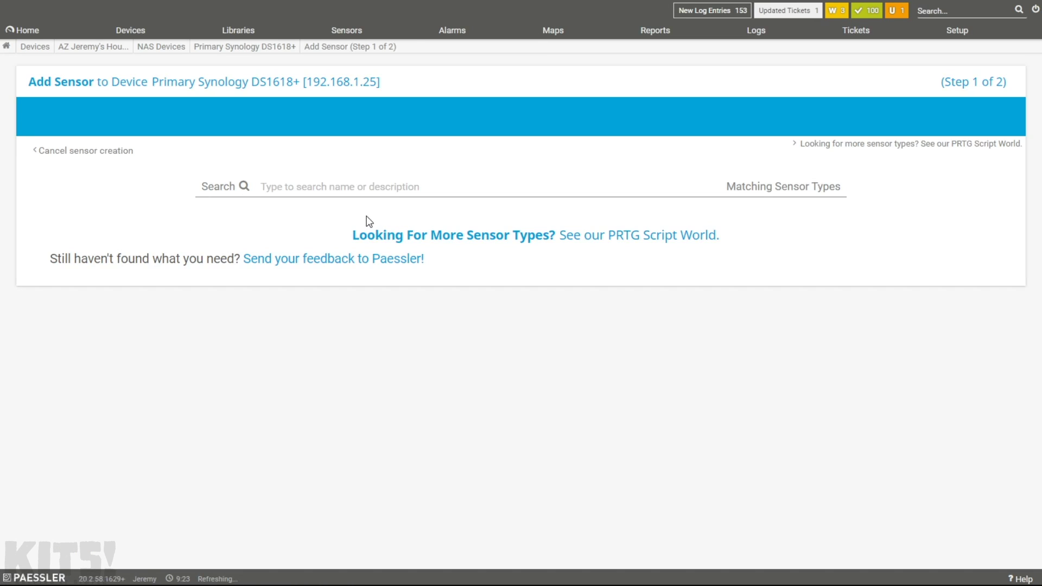
text(syno)
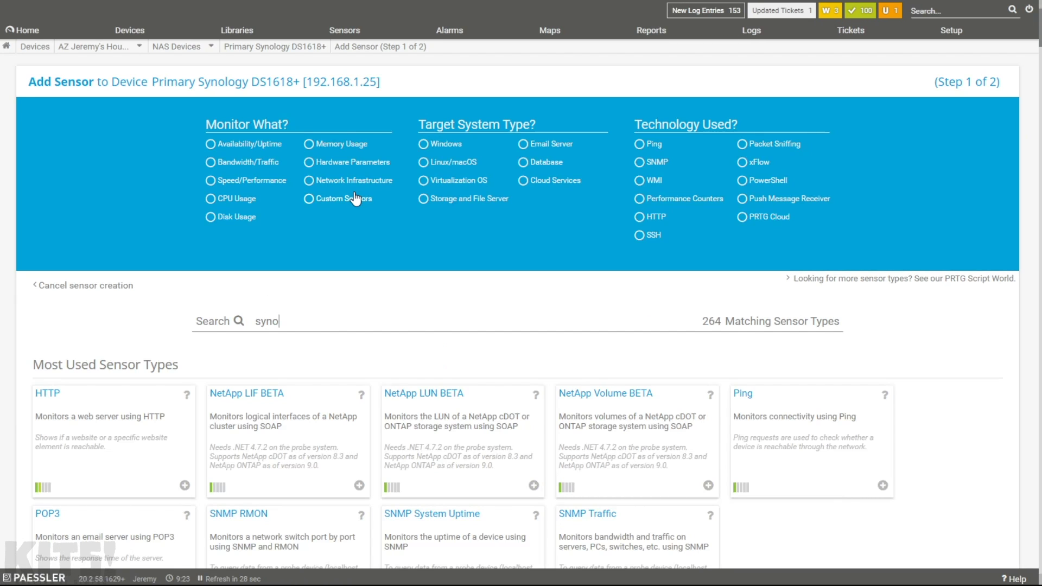
click(146, 432)
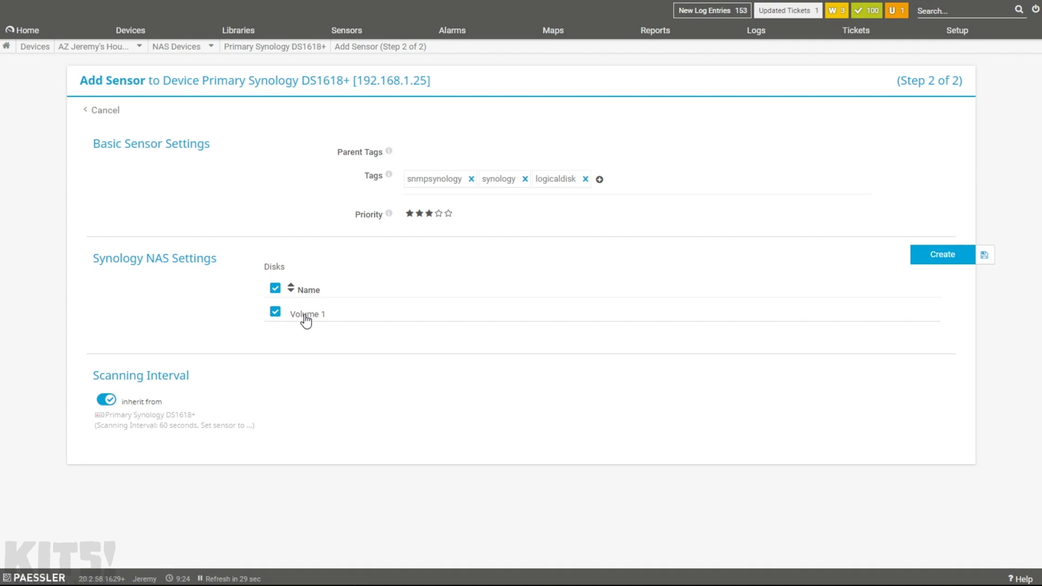
click(947, 254)
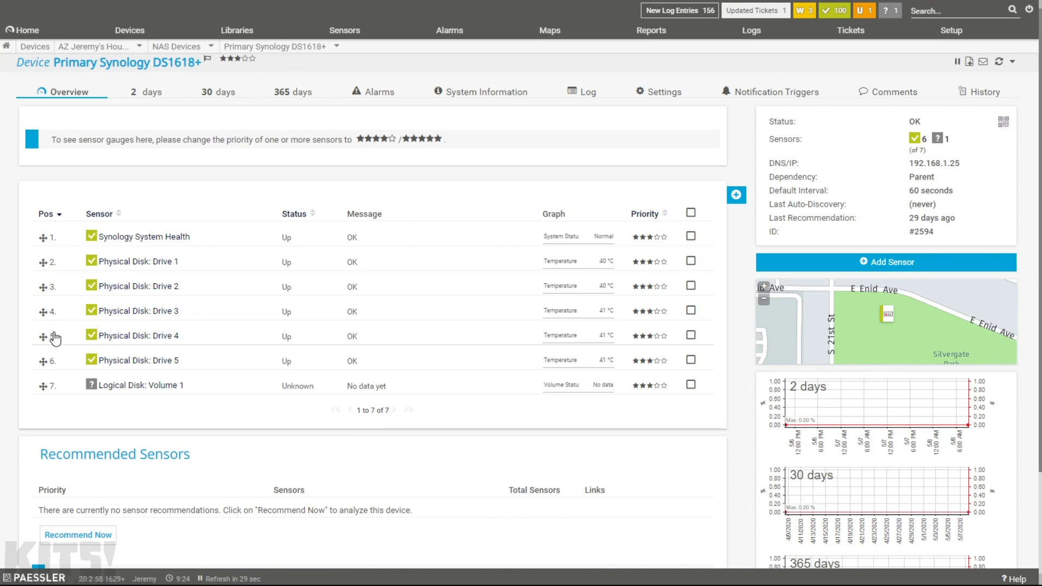
right_click(147, 387)
click(159, 404)
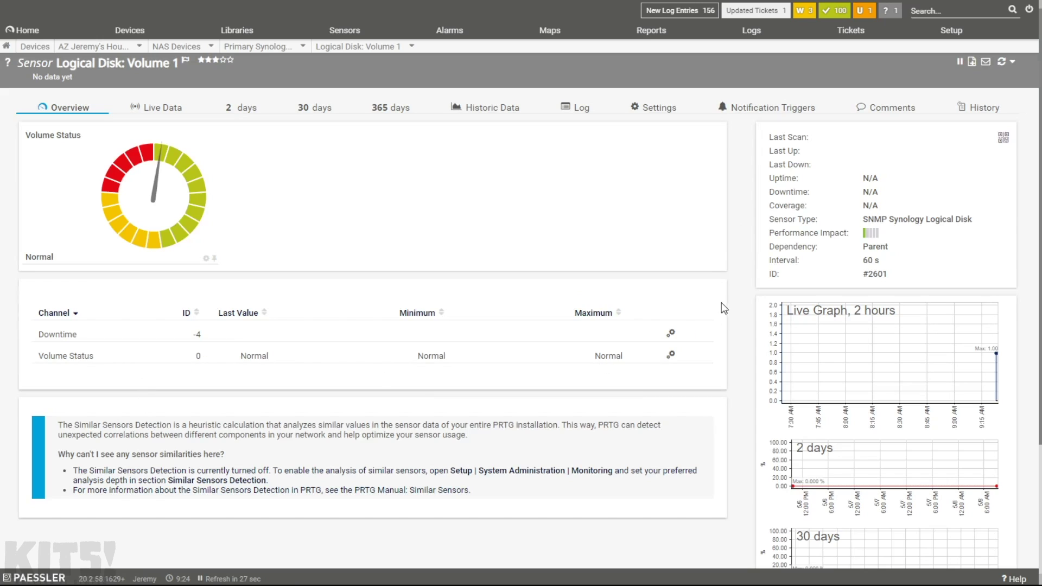
Step: View the Logical Disk: Volume 1 sensor's Live Data
click(796, 397)
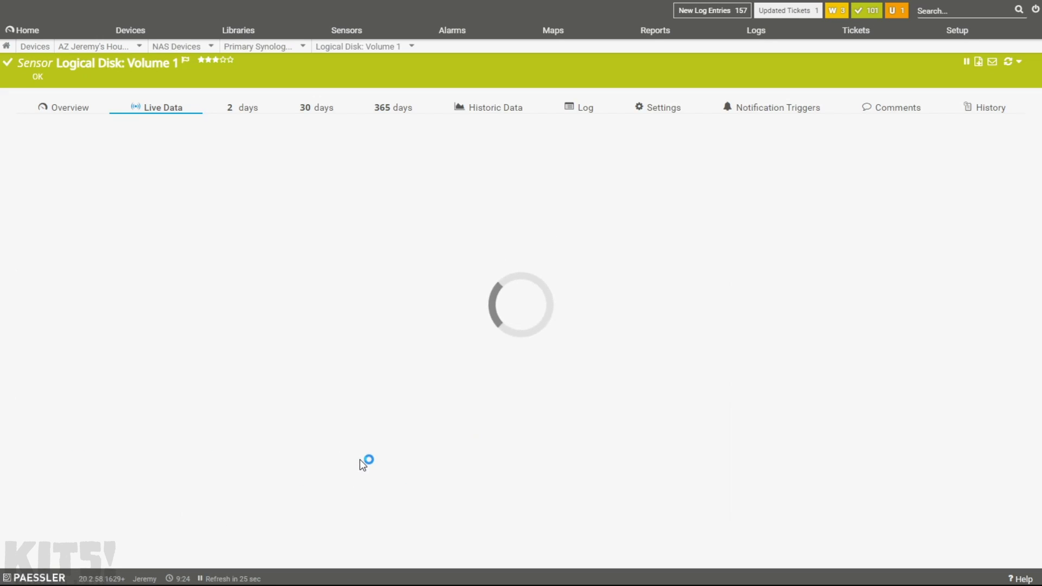
scroll(449, 482, down, 3)
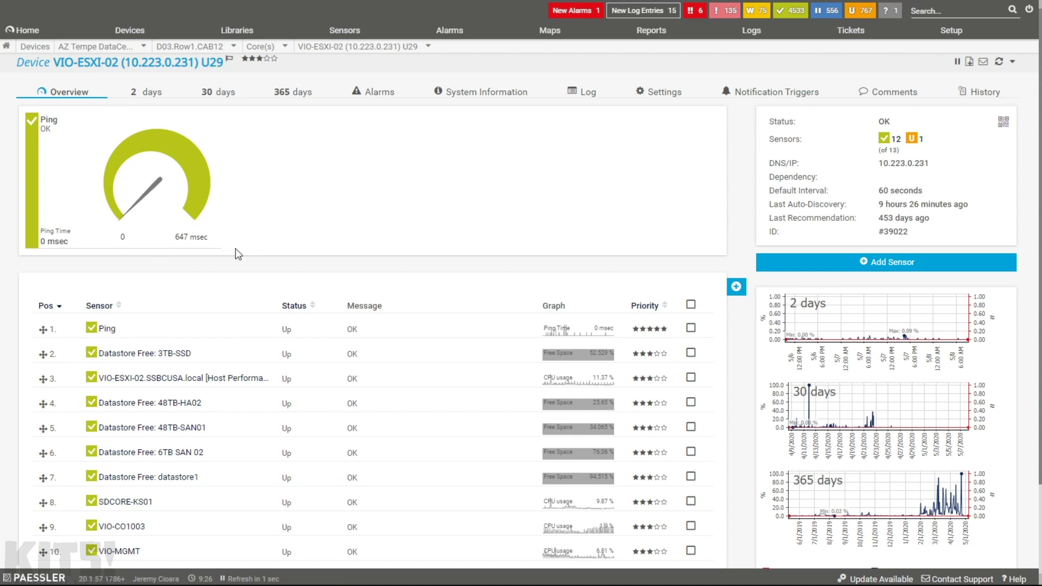
Step: Scroll through VIO-ESXI-02's thirteen sensors, where VIO-RD03 is the lone Unusual sensor
scroll(253, 288, down, 2)
scroll(253, 291, down, 1)
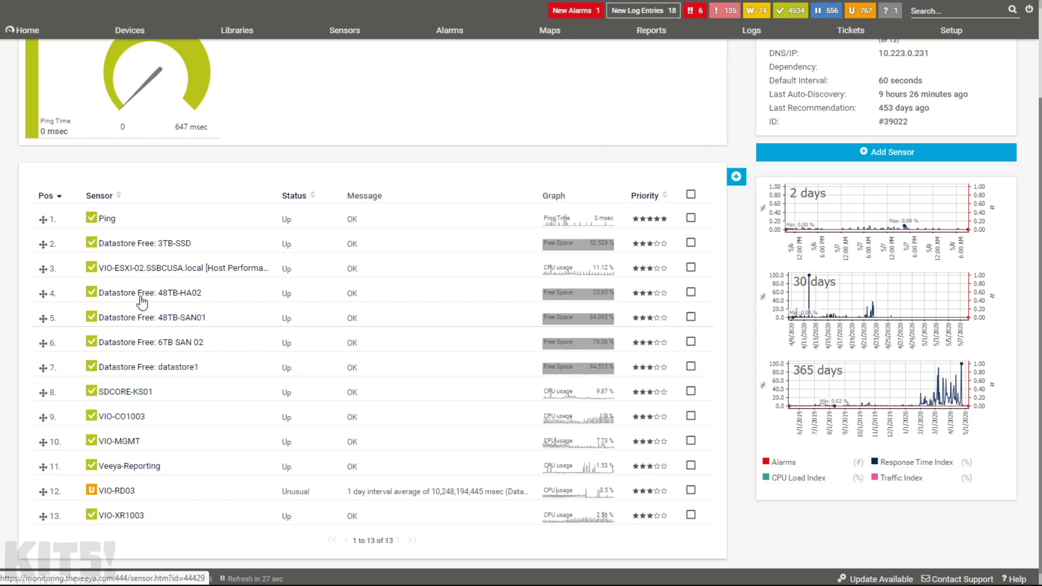
scroll(147, 217, up, 3)
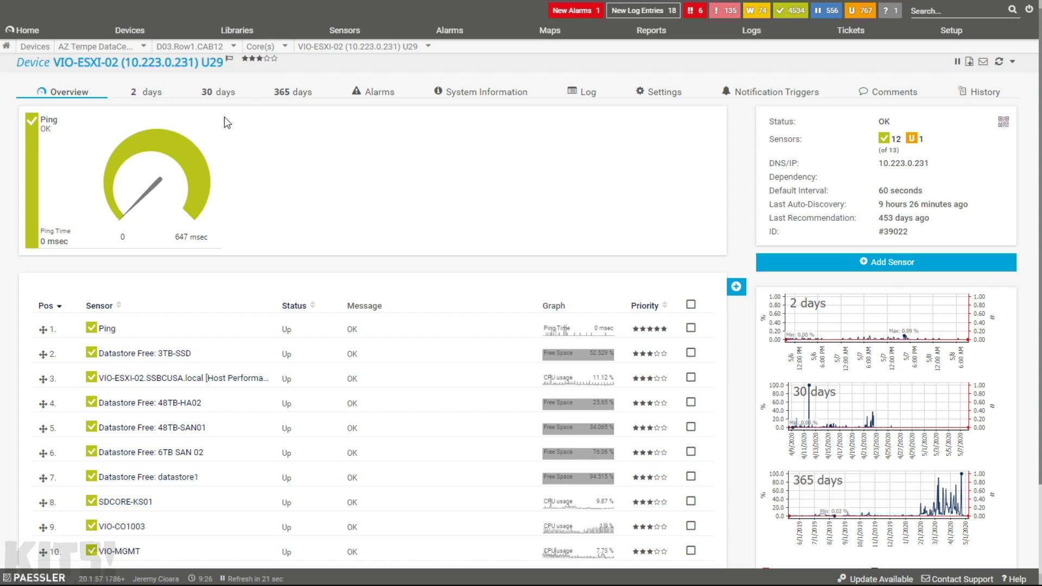
scroll(223, 244, down, 3)
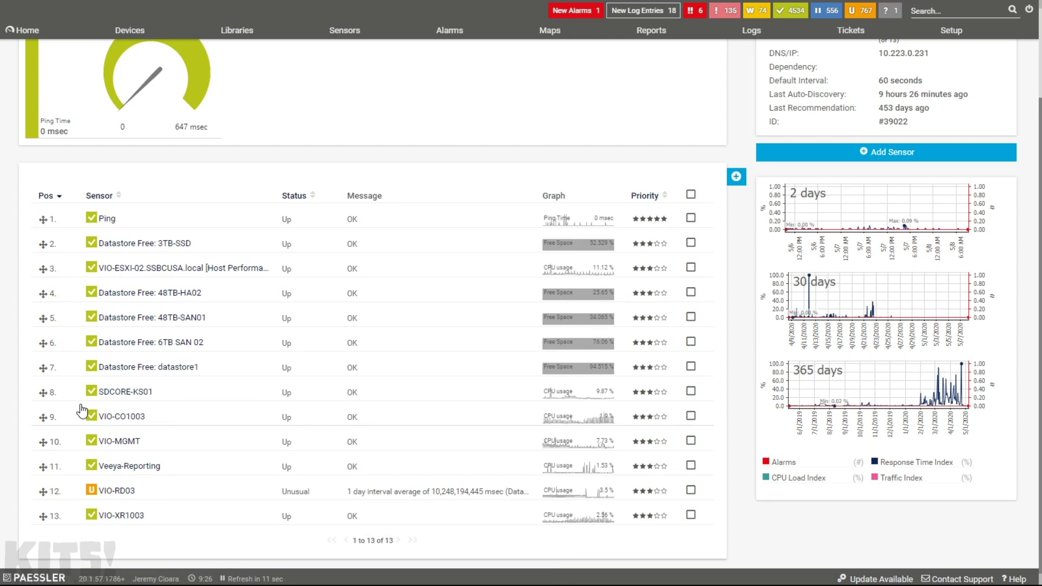
Step: Open the VIO-MGMT virtual machine sensor's detail page
click(112, 445)
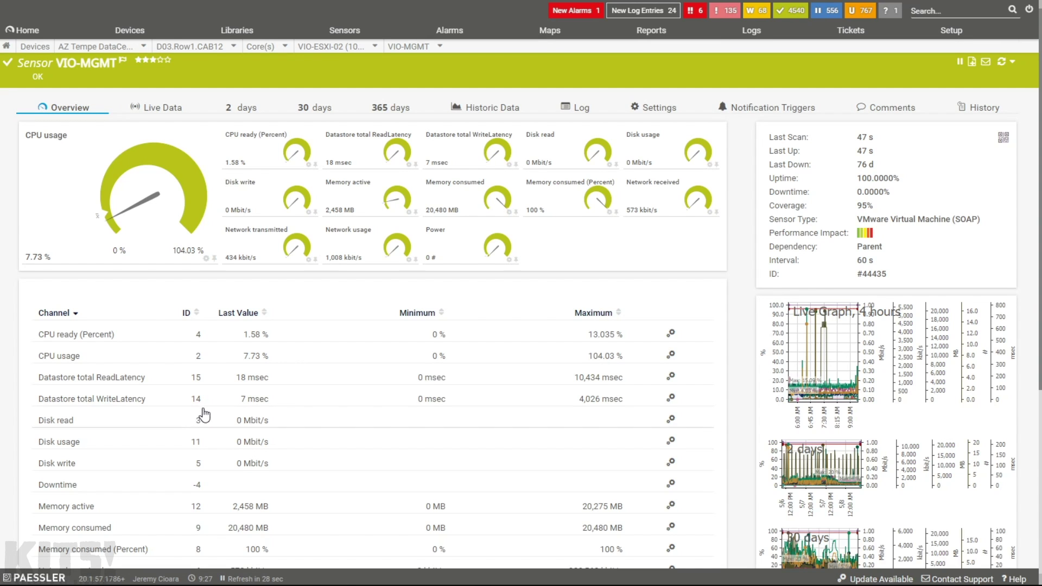
scroll(230, 380, down, 4)
scroll(181, 372, up, 2)
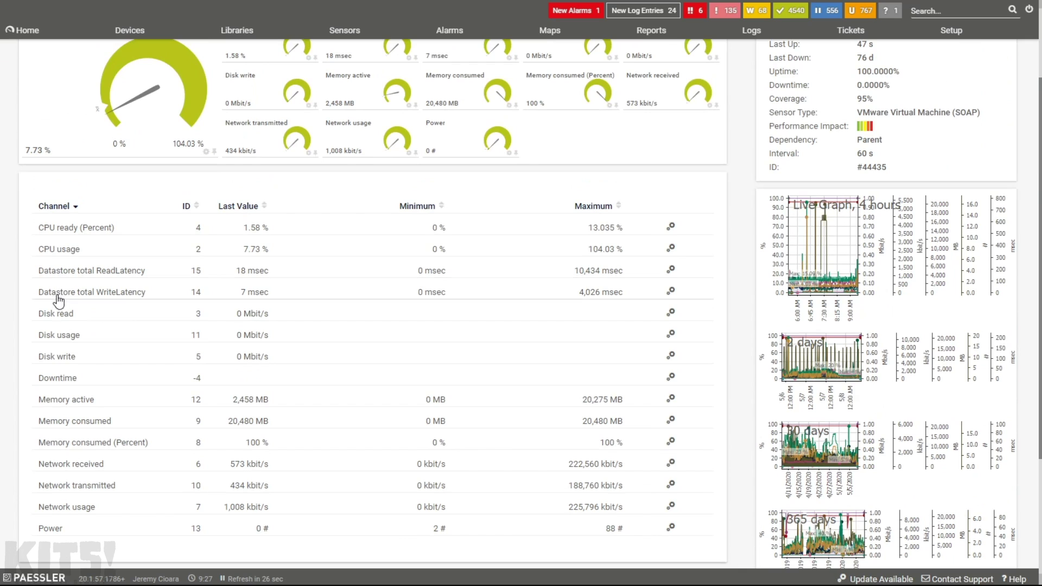
scroll(79, 335, up, 2)
Step: Show VIO-MGMT's live data and highlight the 7.73% CPU usage, 1.58% CPU ready and 573 kbit/s readings
click(819, 356)
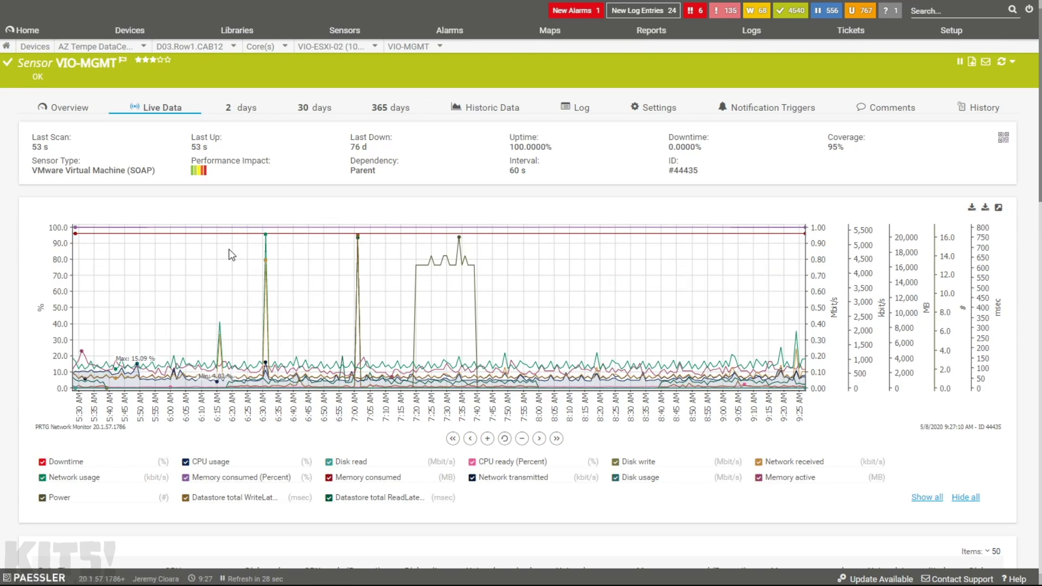
scroll(222, 326, down, 7)
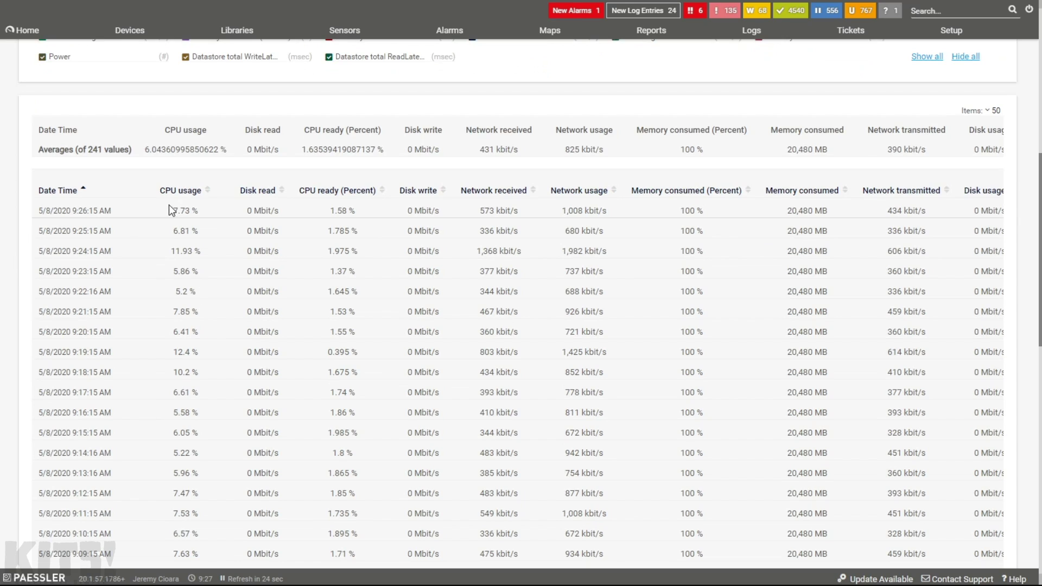
drag(170, 210, 204, 213)
drag(329, 210, 378, 216)
drag(471, 210, 570, 213)
click(614, 222)
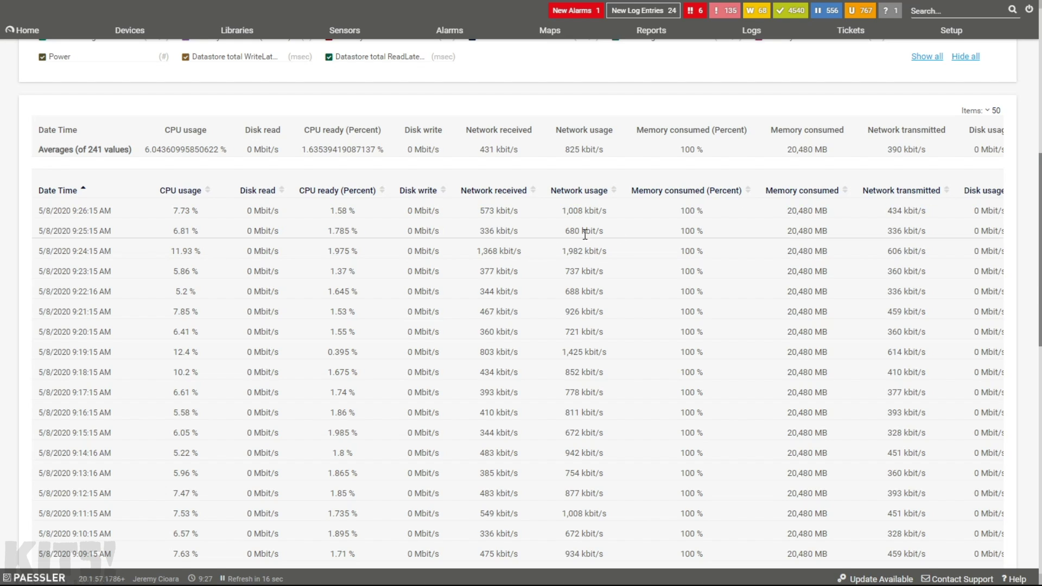
scroll(405, 318, up, 8)
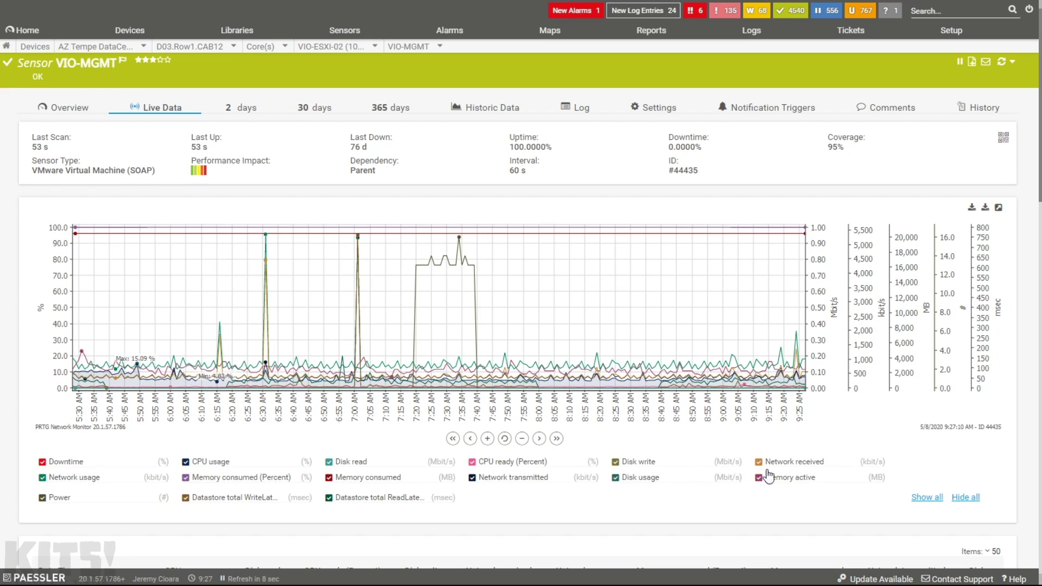
Step: Graph only Network received, Disk write, CPU ready and Network transmitted, then show all channels again
click(966, 497)
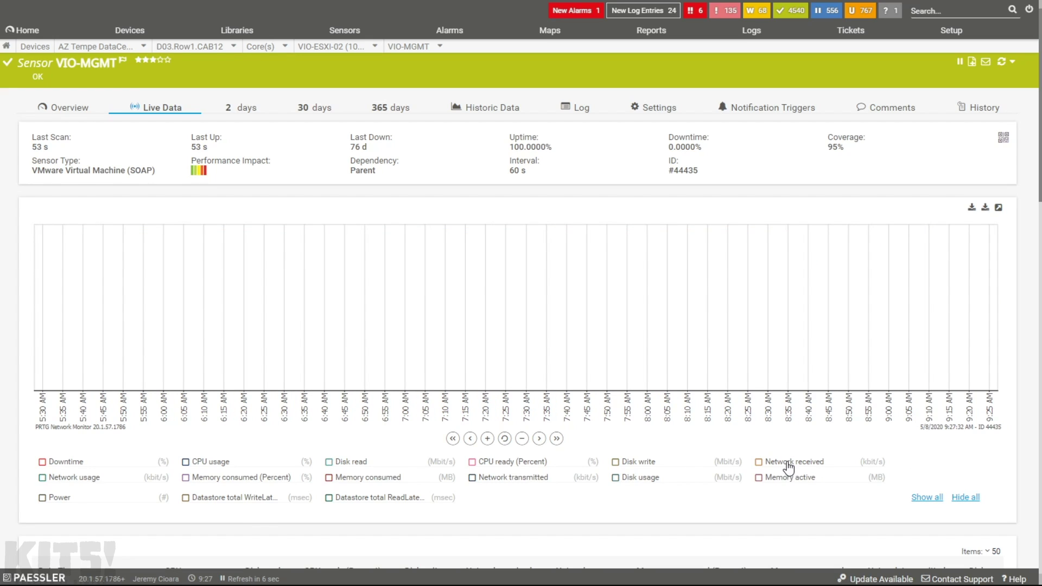
click(789, 462)
click(617, 462)
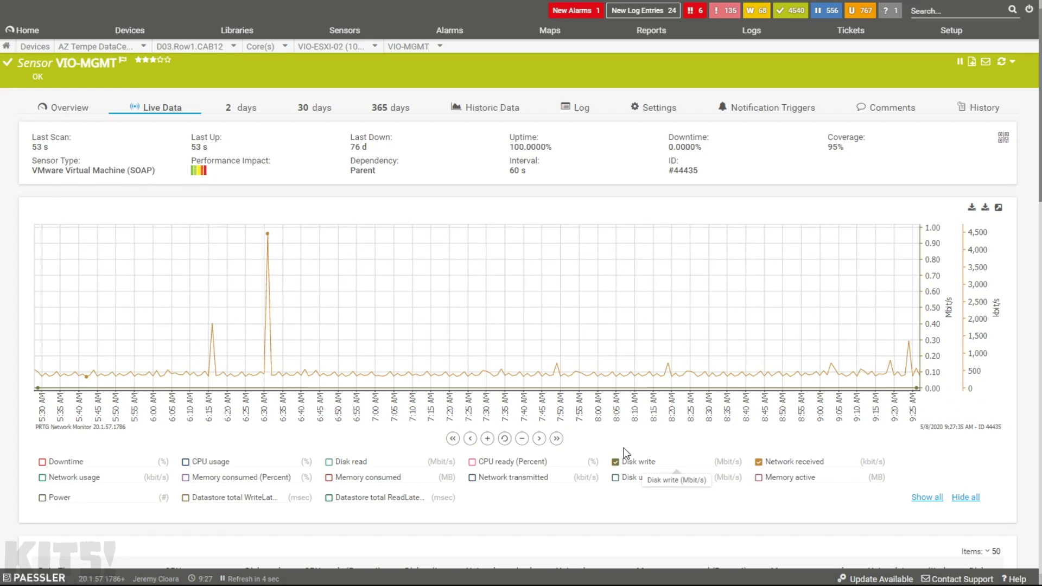
click(471, 461)
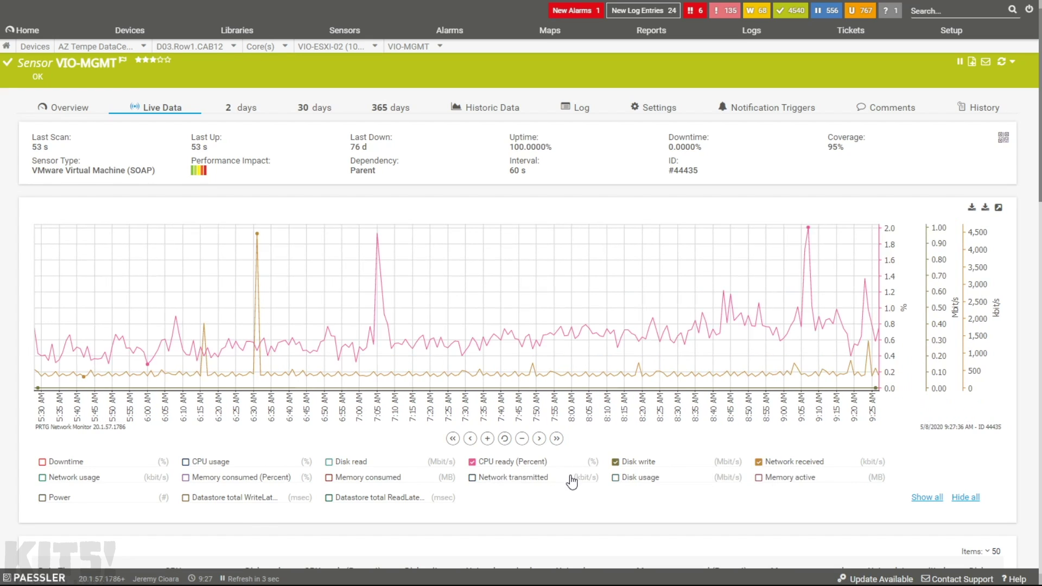
click(541, 475)
click(926, 497)
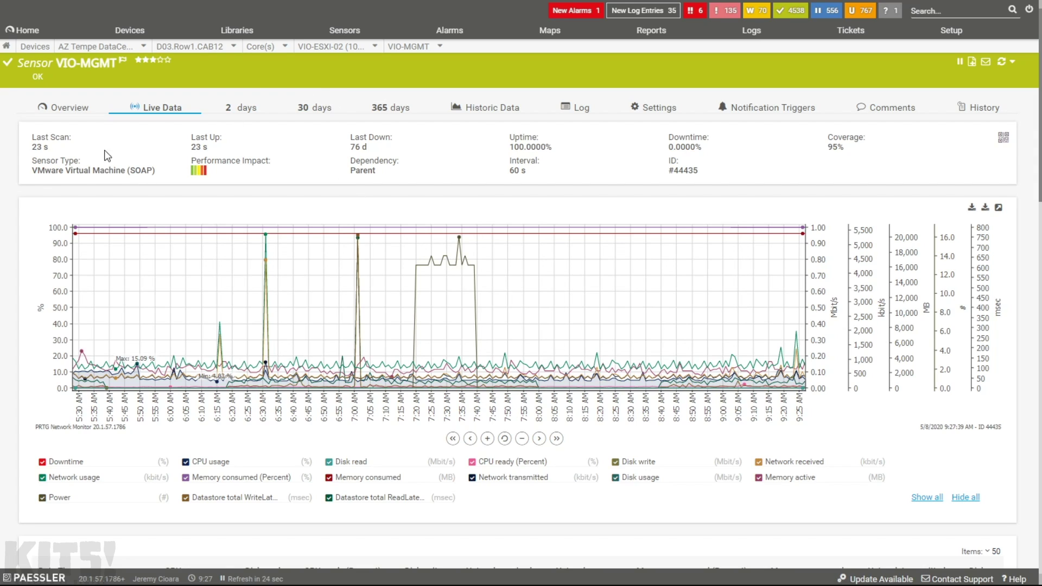
Step: Highlight the word SOAP in the sensor's type field
drag(34, 173, 69, 173)
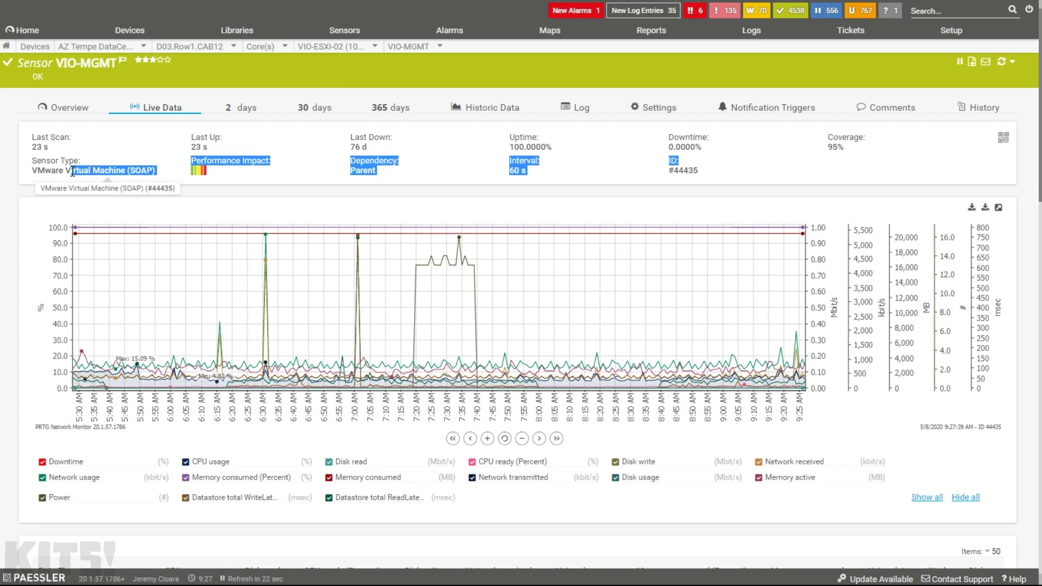
click(72, 171)
double_click(140, 171)
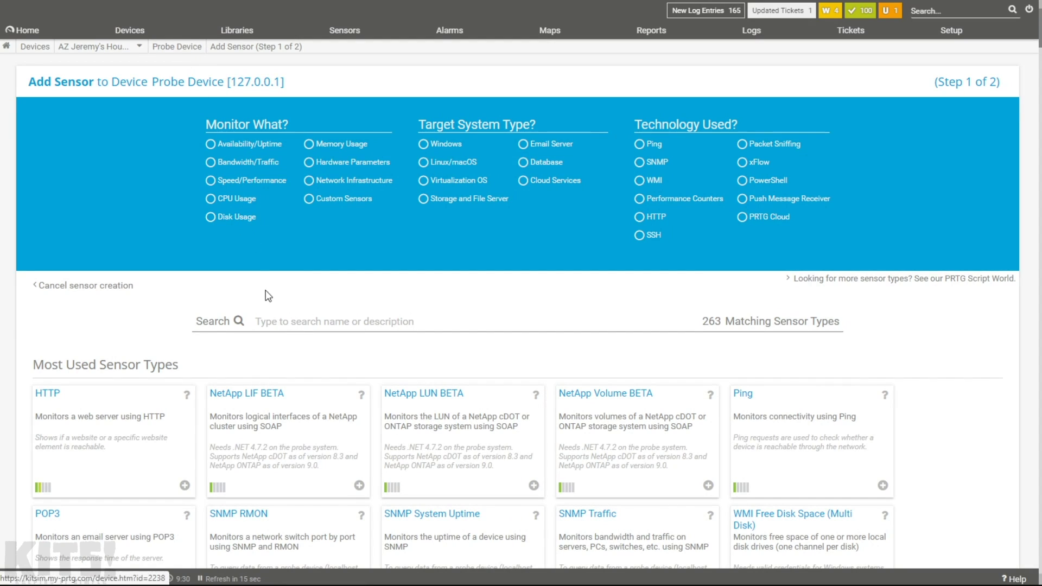
Step: Search the Probe Device's sensor catalog for 'goog', 'drop', then 'mi', and browse the 19 results
text(goog)
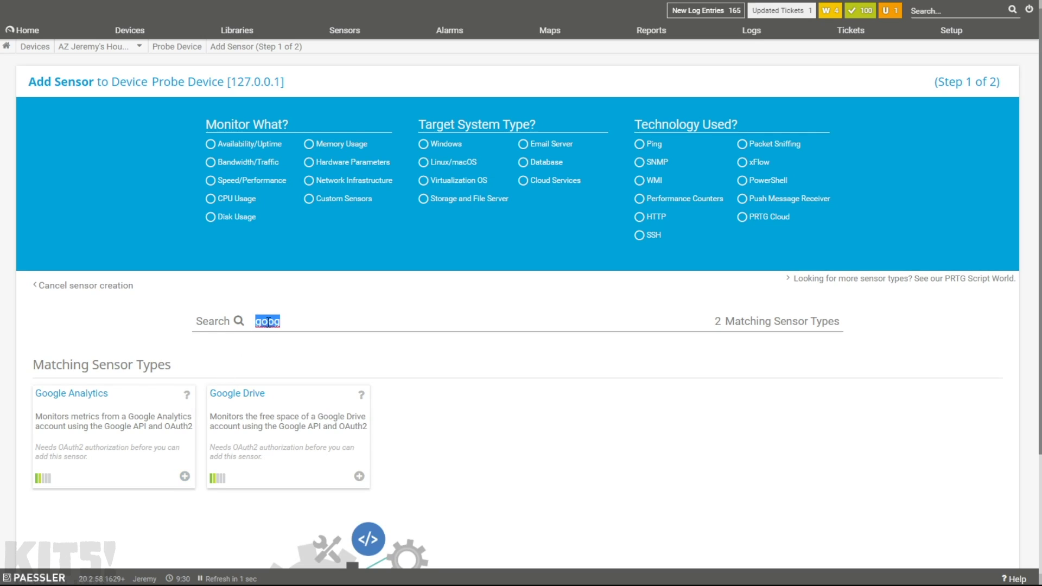
text(drop)
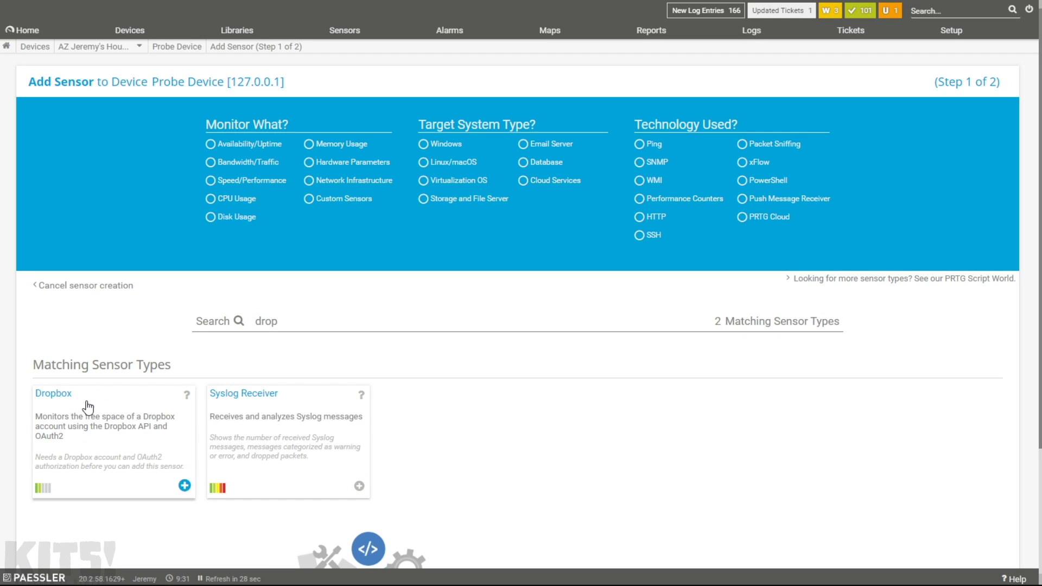
click(280, 322)
text(mic)
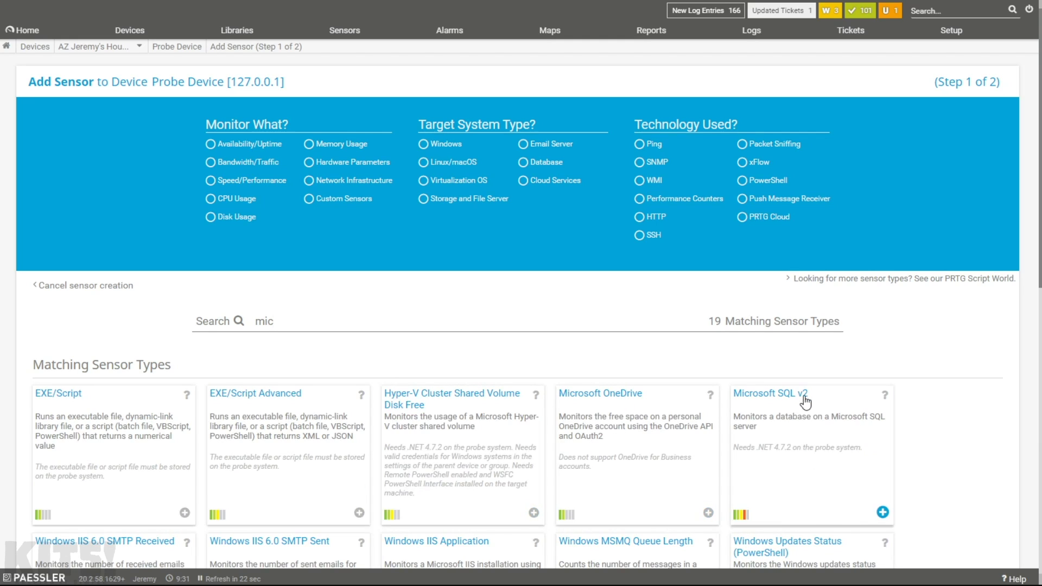
scroll(418, 349, down, 5)
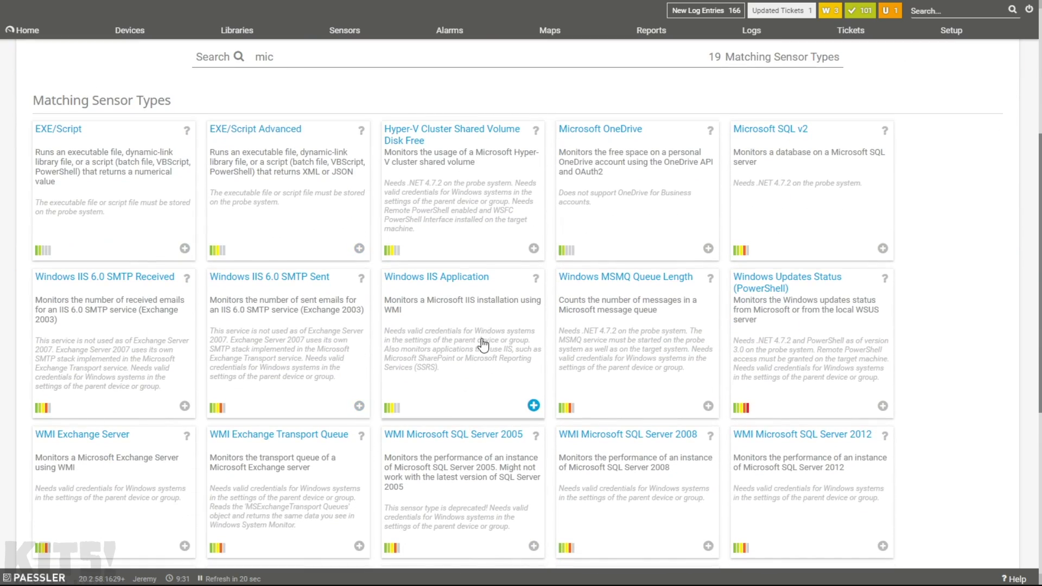
scroll(431, 361, down, 5)
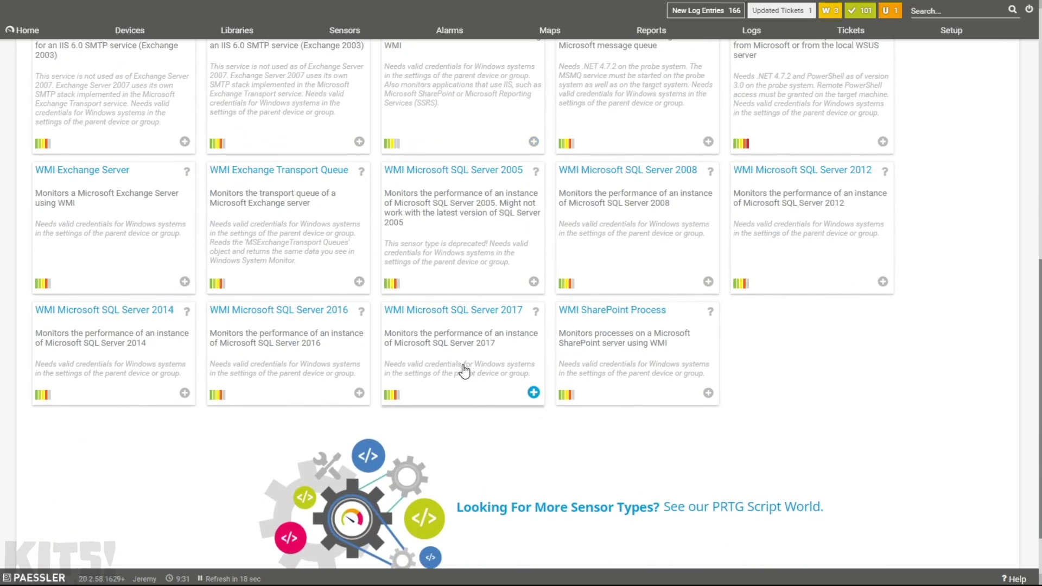